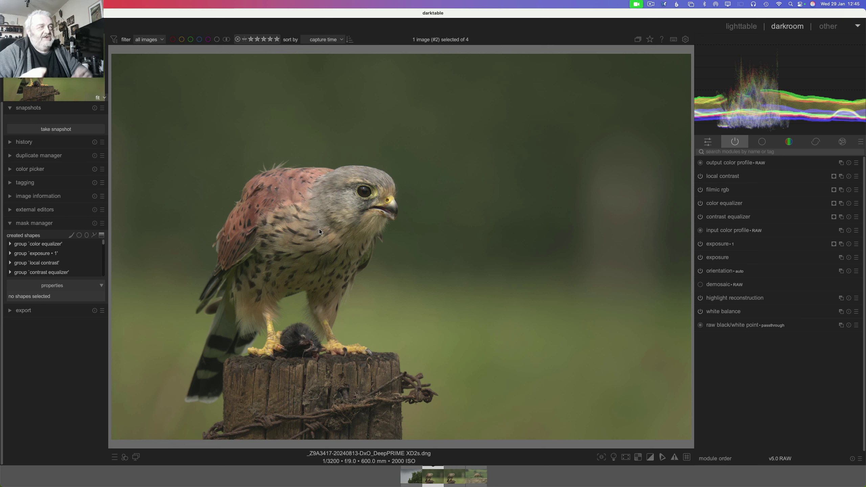
Step: Inspect the kestrel's head at 100% in the DNG photo and return to the full image view
middle_click(369, 199)
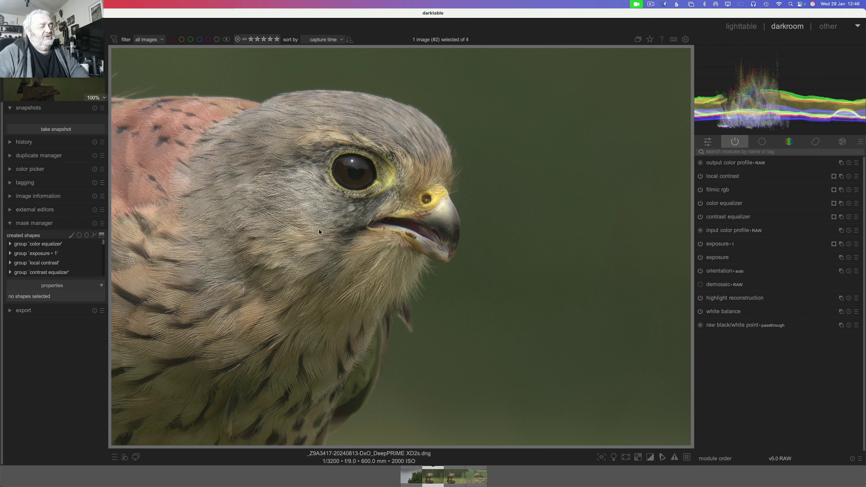
scroll(319, 229, "down", 5)
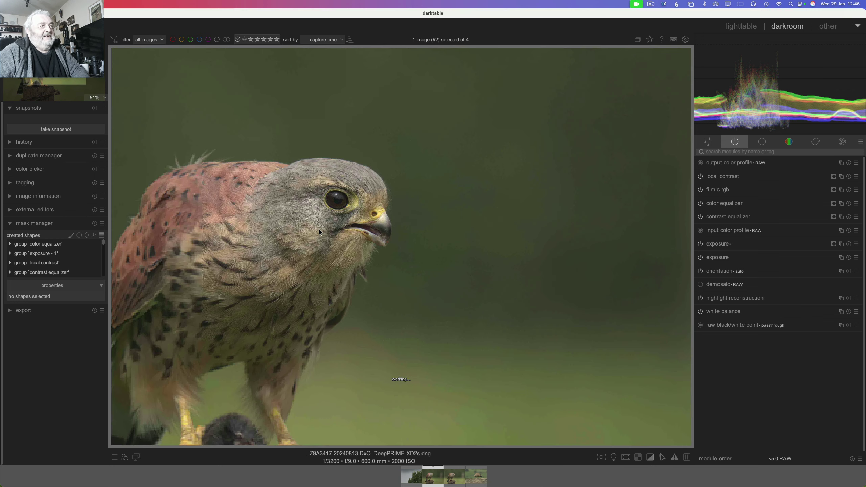
scroll(319, 229, "down", 1)
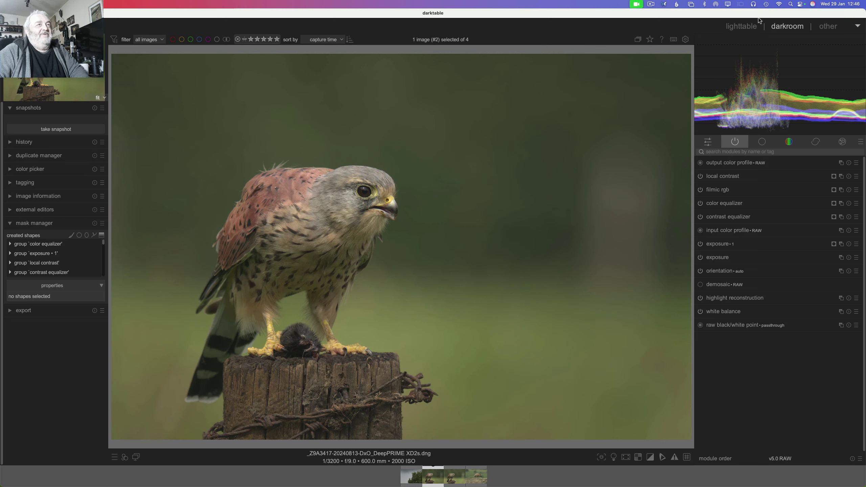
Step: Delete the selected DNG version of the kestrel photo from the lighttable, sending it to the trash
left_click(741, 26)
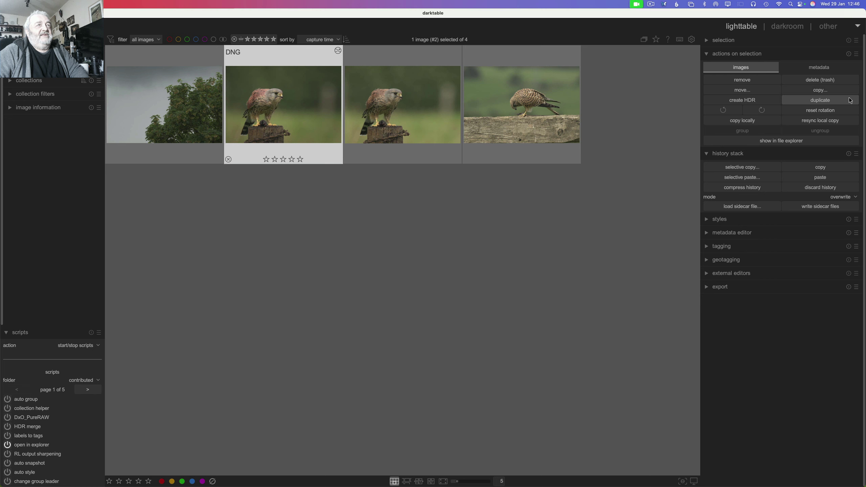
left_click(817, 82)
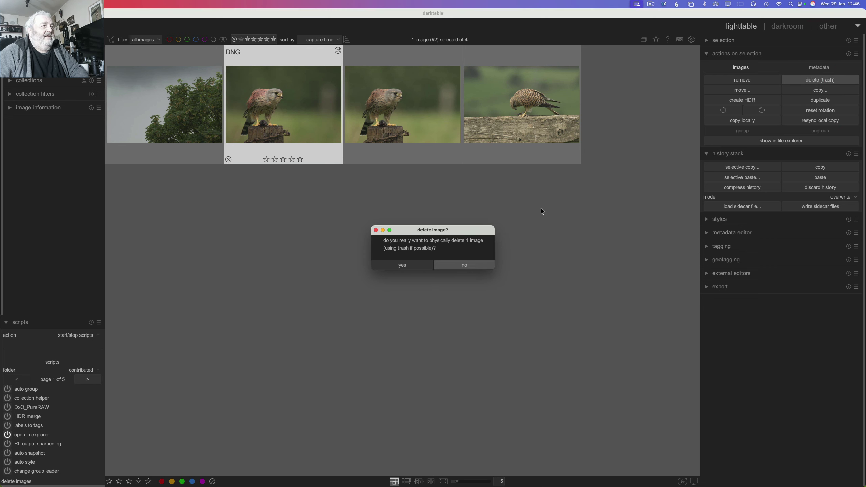
left_click(399, 266)
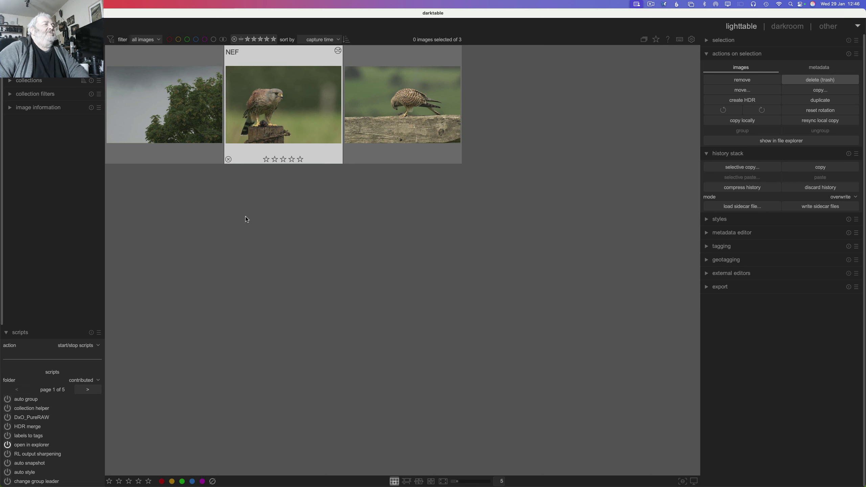
Step: View the kestrel NEF photo in the darkroom and discard its editing history from the lighttable
double_click(271, 92)
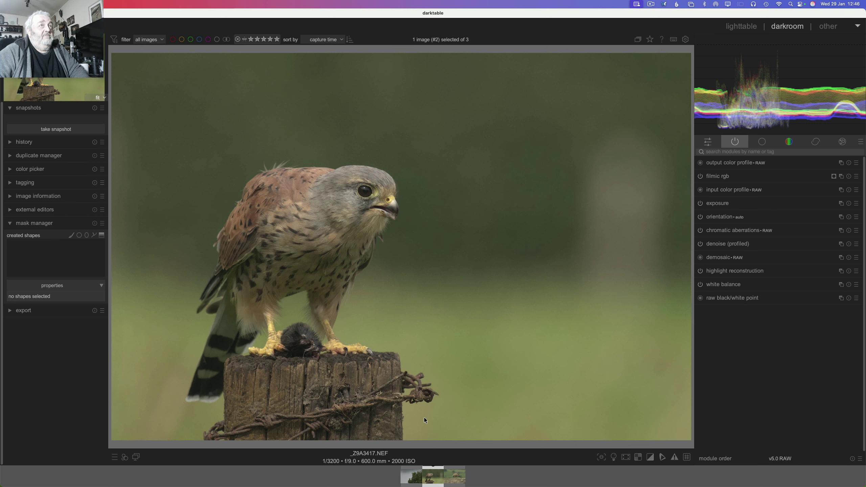
left_click(743, 26)
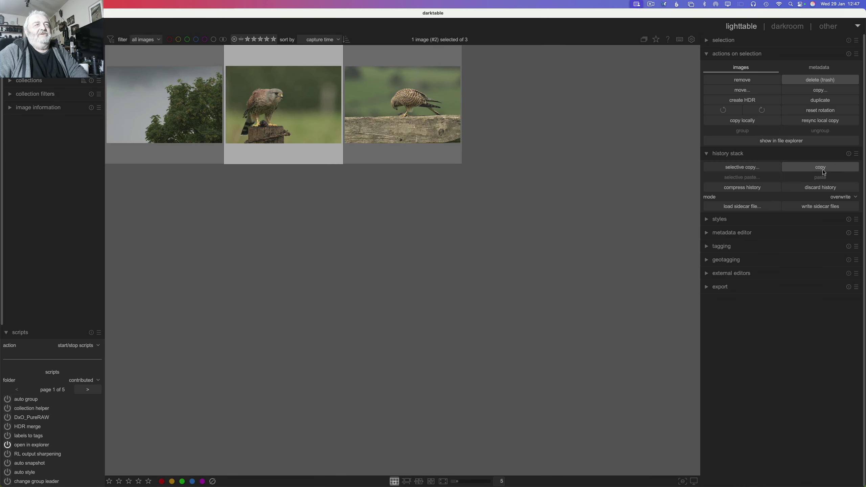
left_click(819, 188)
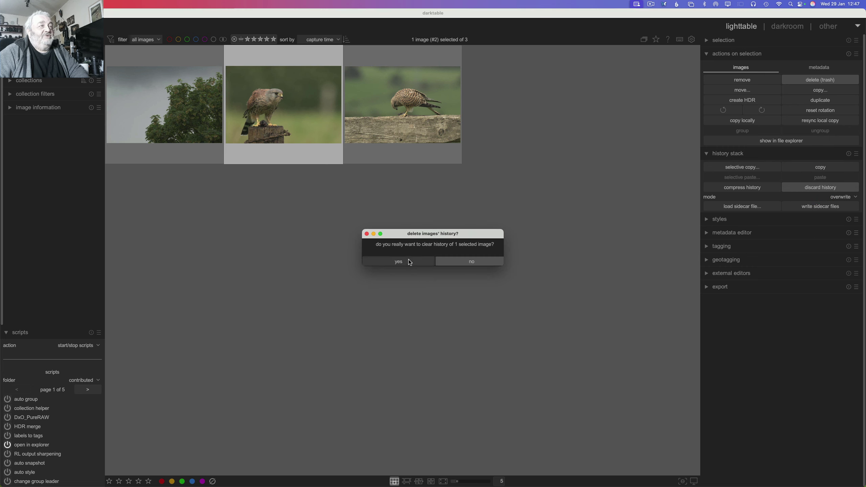
left_click(411, 261)
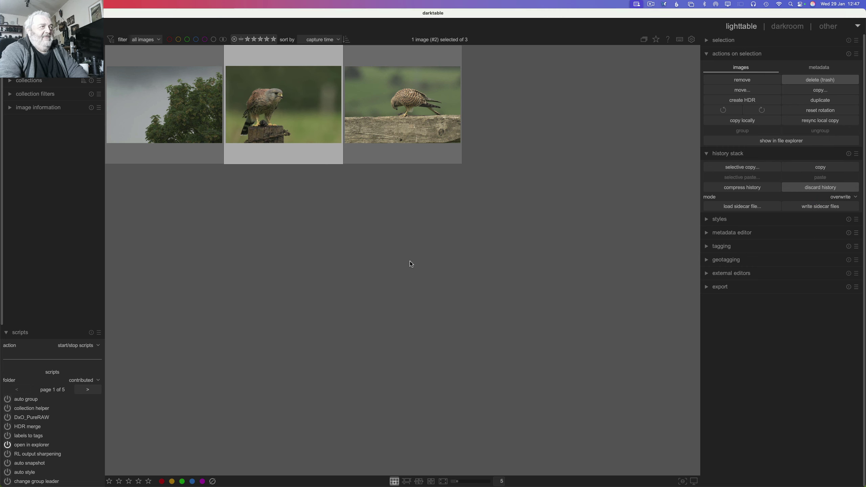
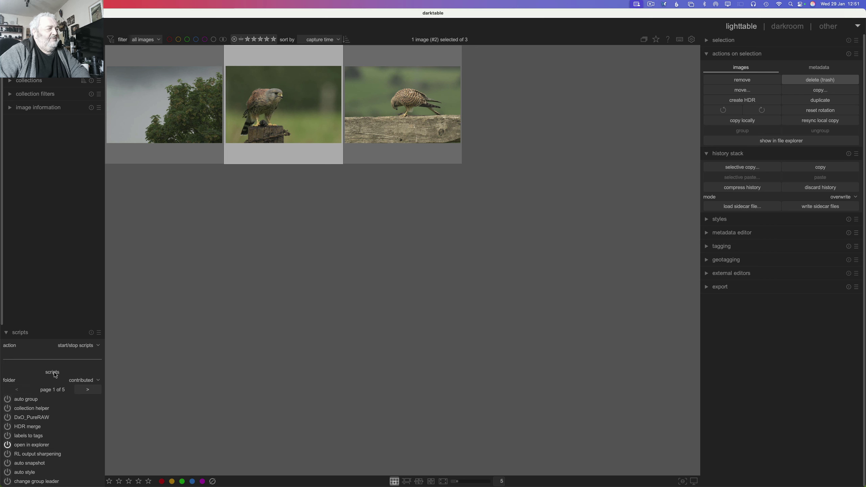
Step: Review the available script folders and keep contributed as the chosen folder
left_click(98, 382)
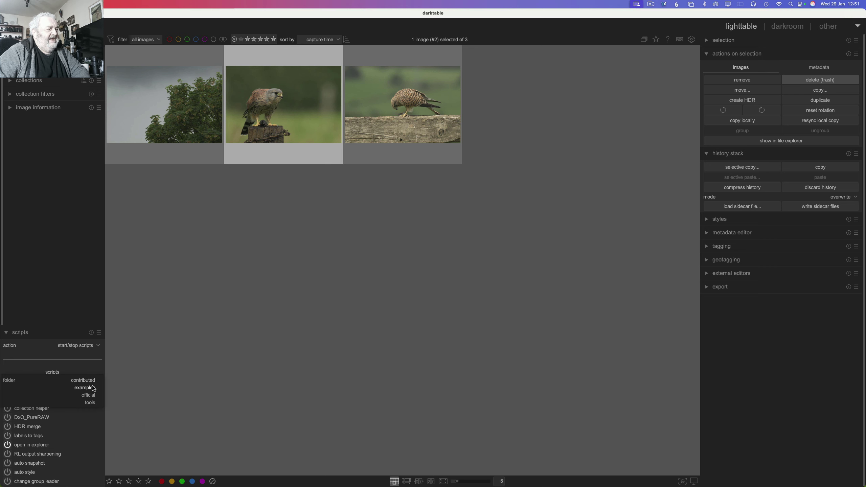
left_click(88, 381)
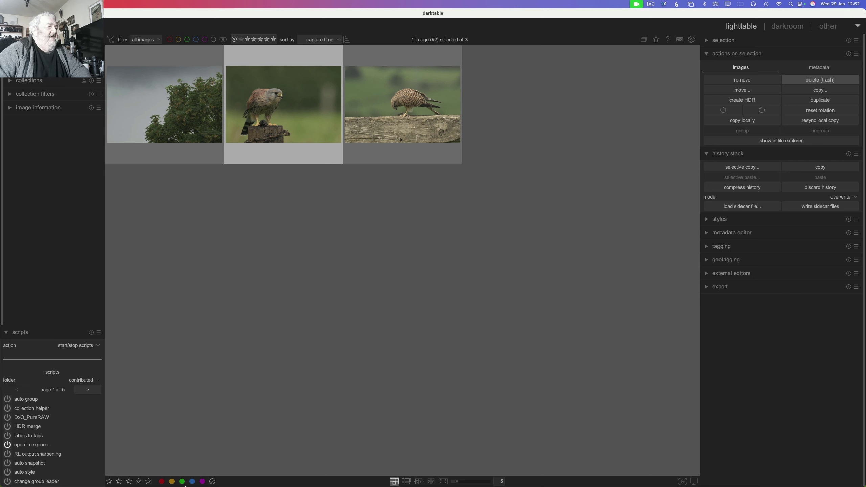
Step: Switch to Firefox and download OpenInExplorer.lua from the contrib folder of the darktable-org lua-scripts repository
mouse_move(185, 486)
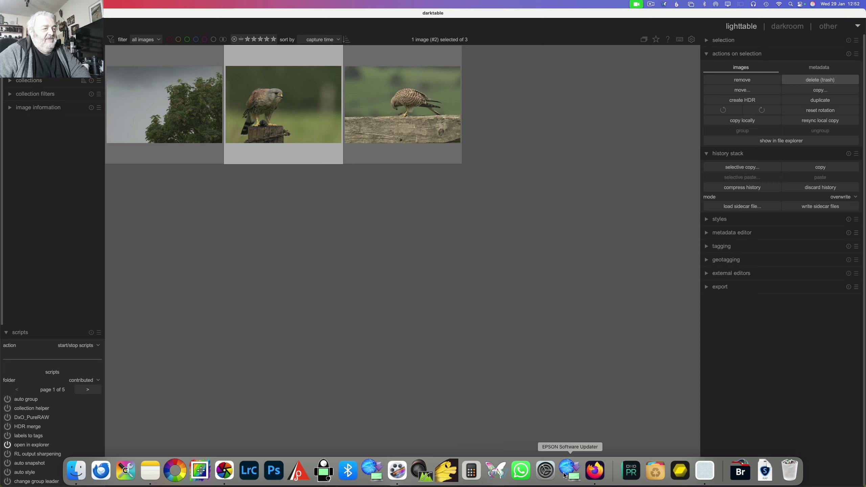
left_click(587, 471)
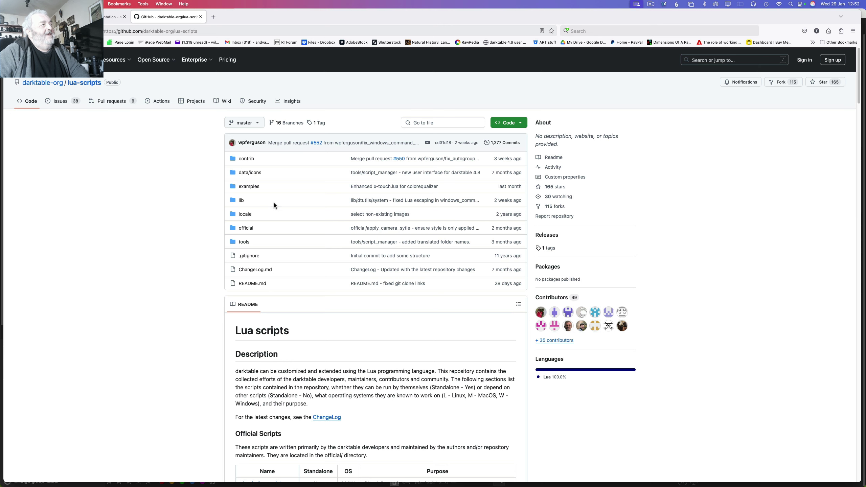
left_click(243, 163)
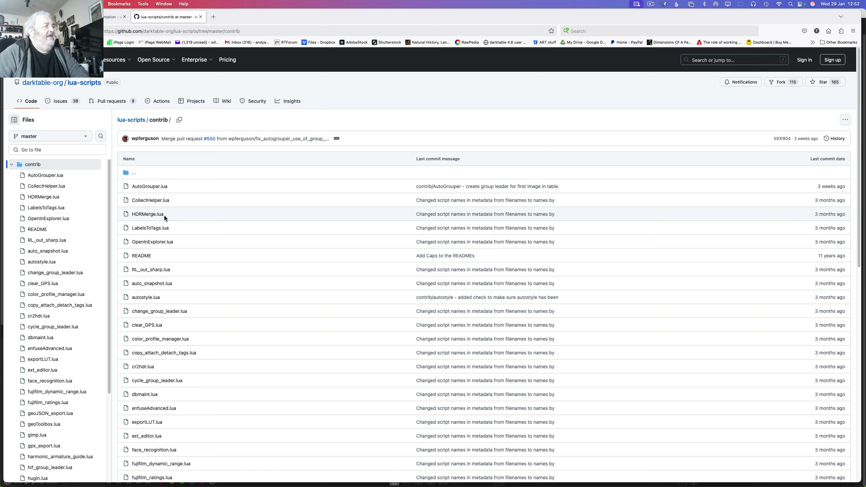
left_click(147, 242)
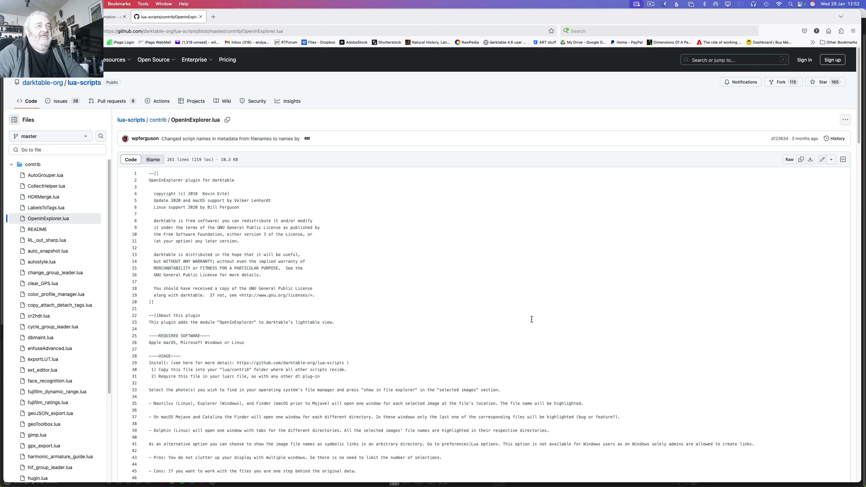
left_click(810, 163)
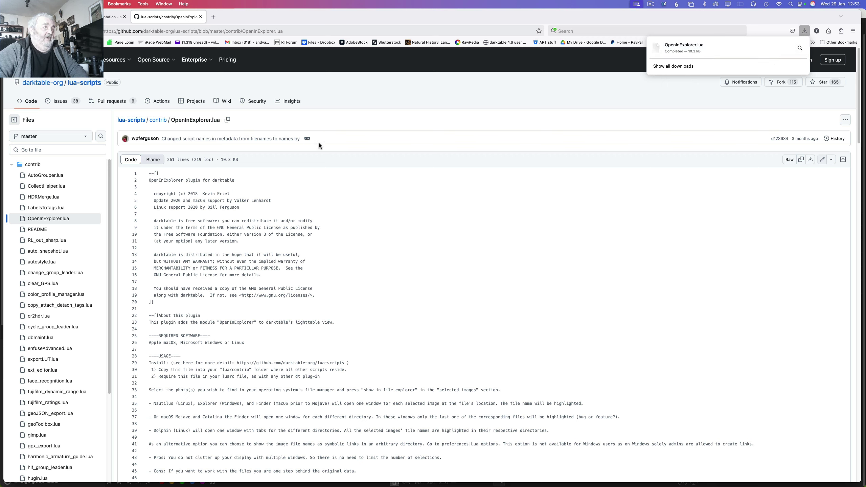
Step: Switch to Finder, open the .config folder and check its parent folder path
mouse_move(201, 484)
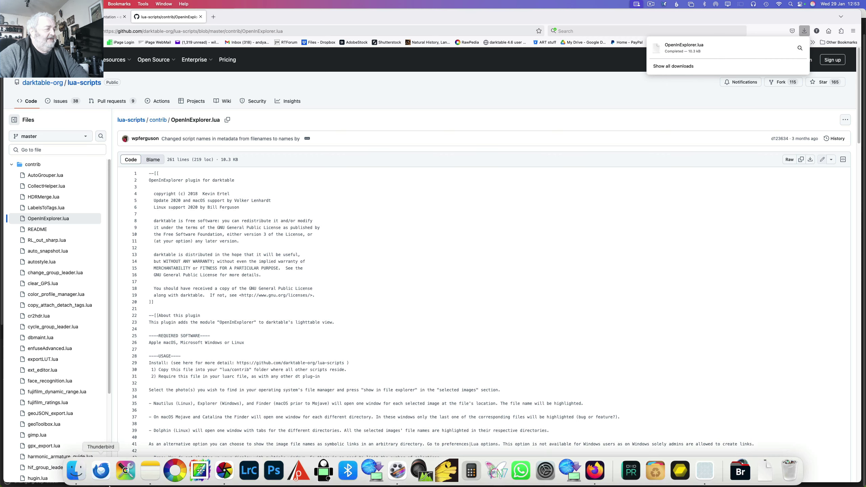
left_click(80, 477)
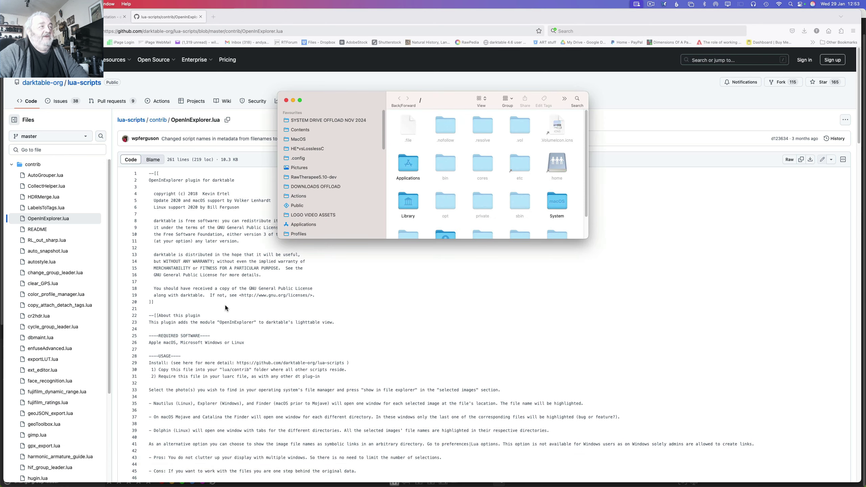
left_click(302, 157)
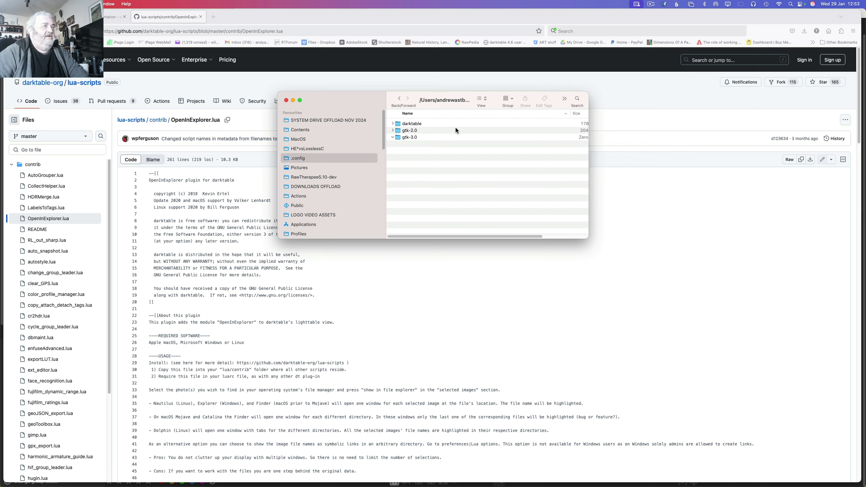
right_click(450, 99)
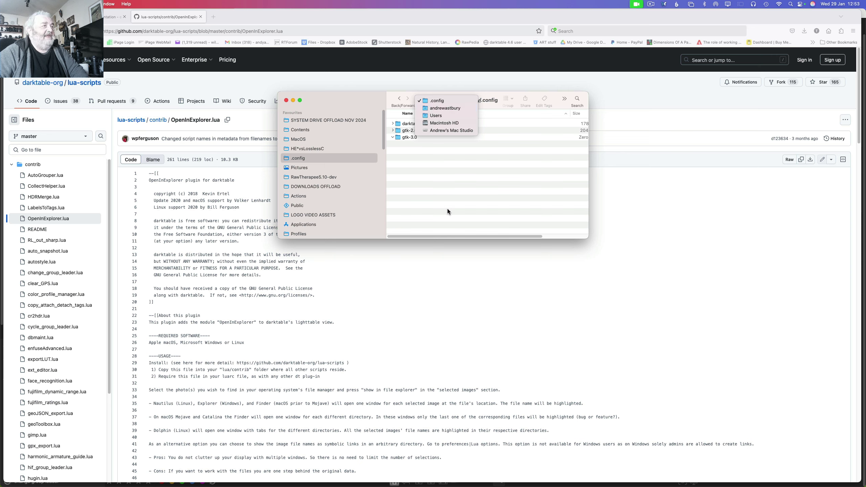
left_click(438, 187)
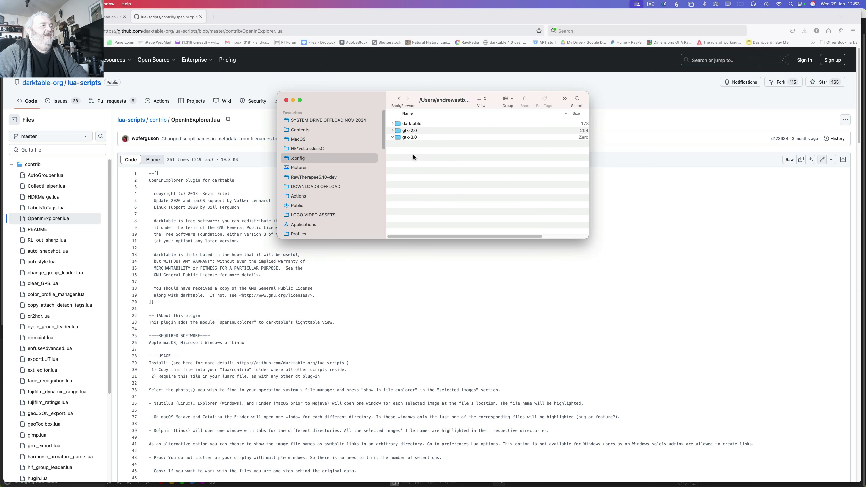
Step: Open the contrib folder inside the lua folder of the darktable configuration folder
double_click(408, 124)
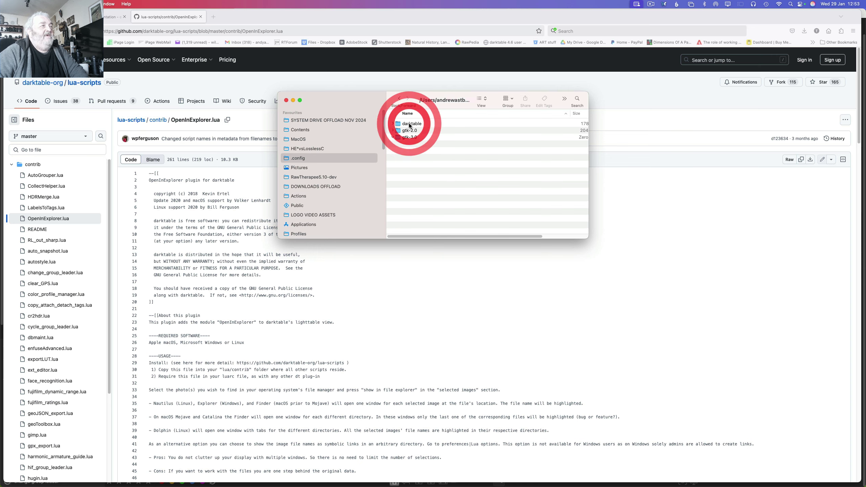
scroll(409, 126, "down", 5)
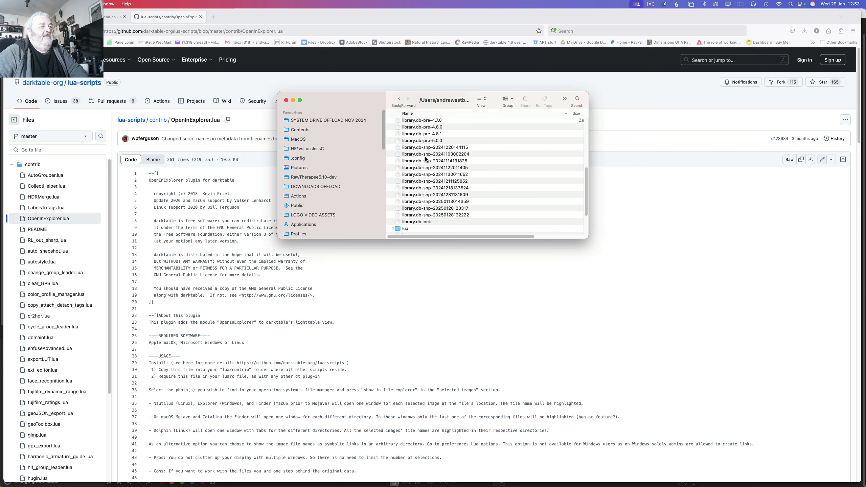
scroll(426, 156, "up", 5)
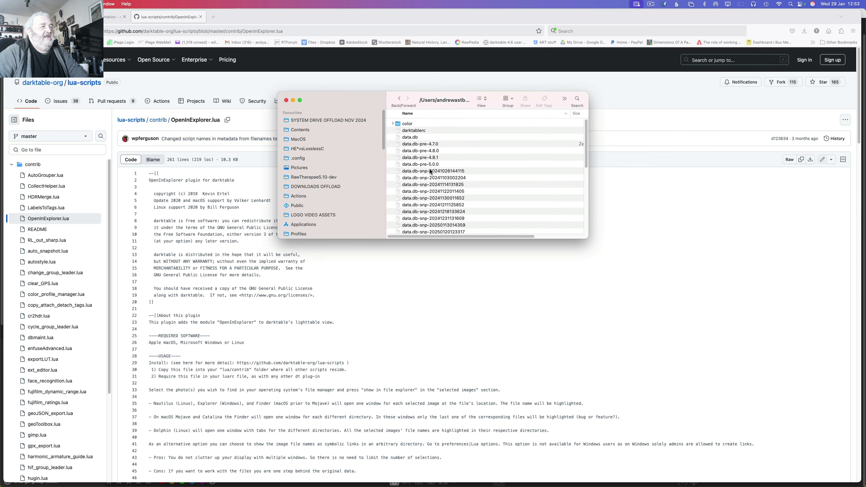
scroll(432, 171, "down", 10)
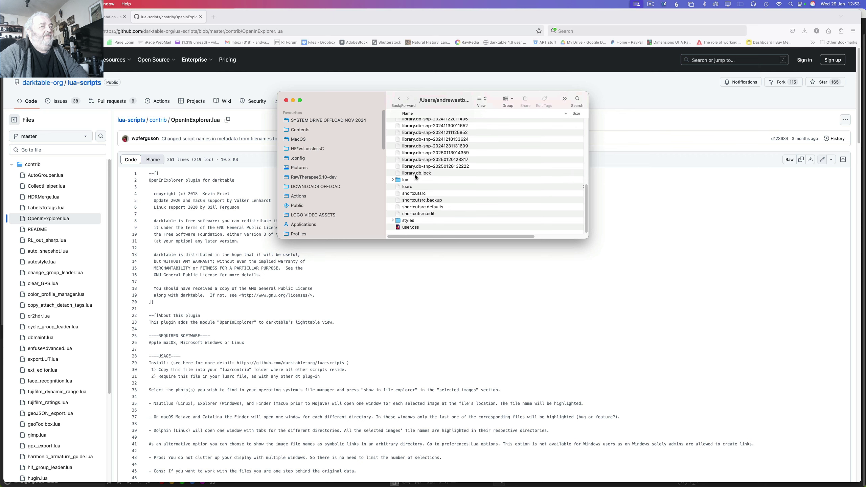
left_click(392, 180)
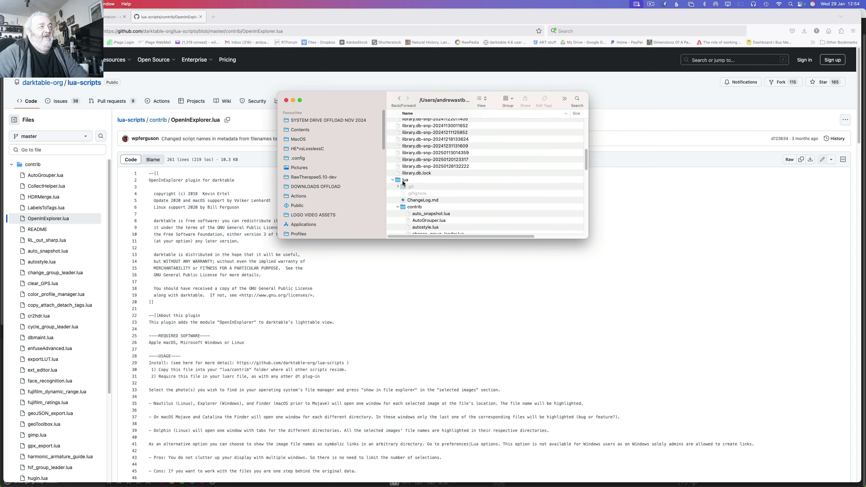
double_click(415, 207)
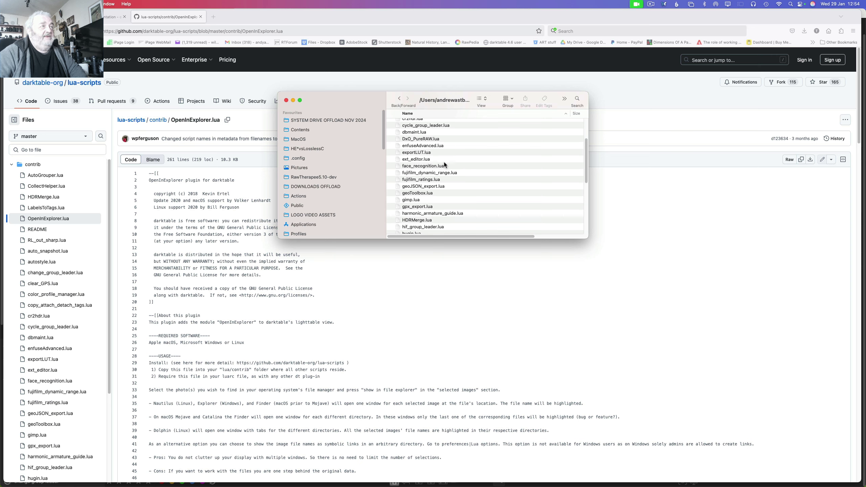
Step: Look through the contrib folder for the DxO_PureRAW.lua and OpenInExplorer.lua script files
scroll(444, 163, "up", 4)
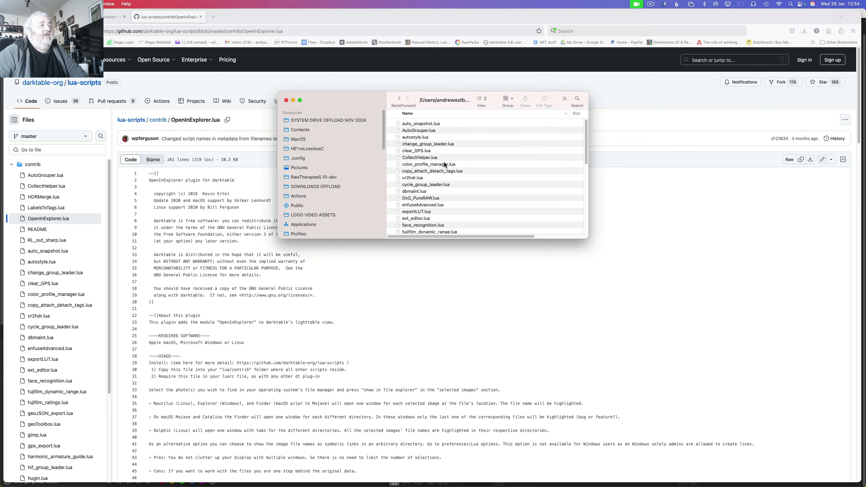
scroll(444, 161, "down", 10)
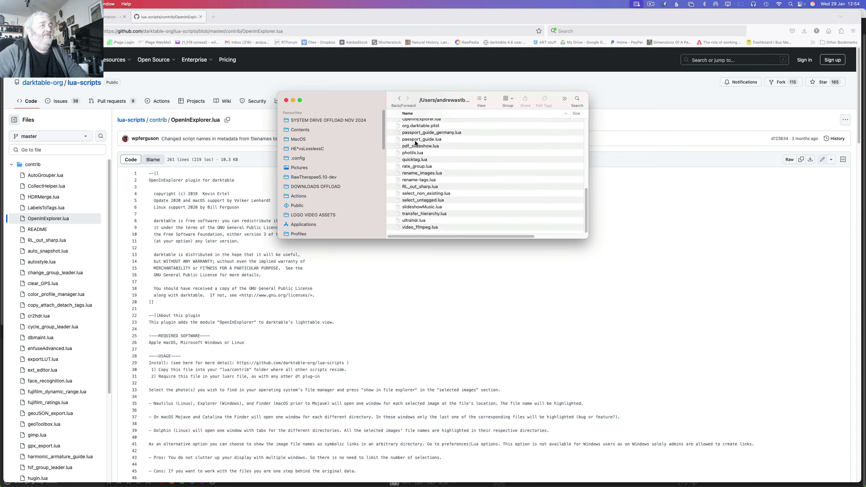
scroll(426, 157, "up", 10)
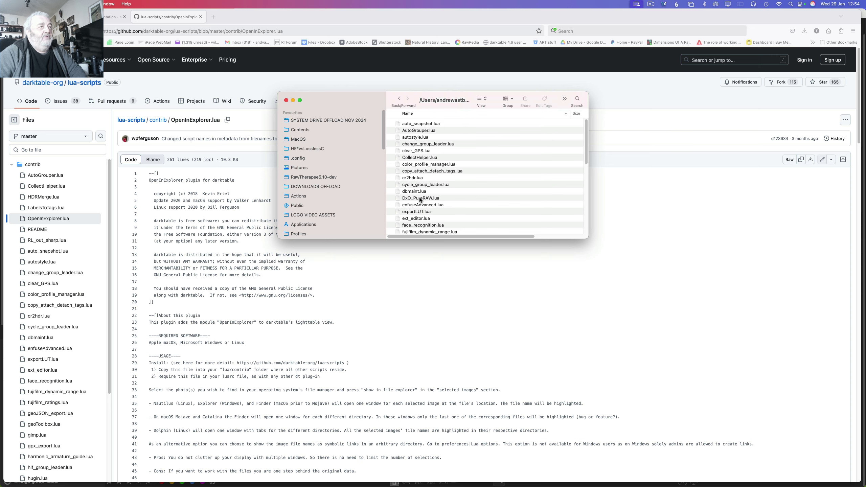
scroll(420, 200, "down", 4)
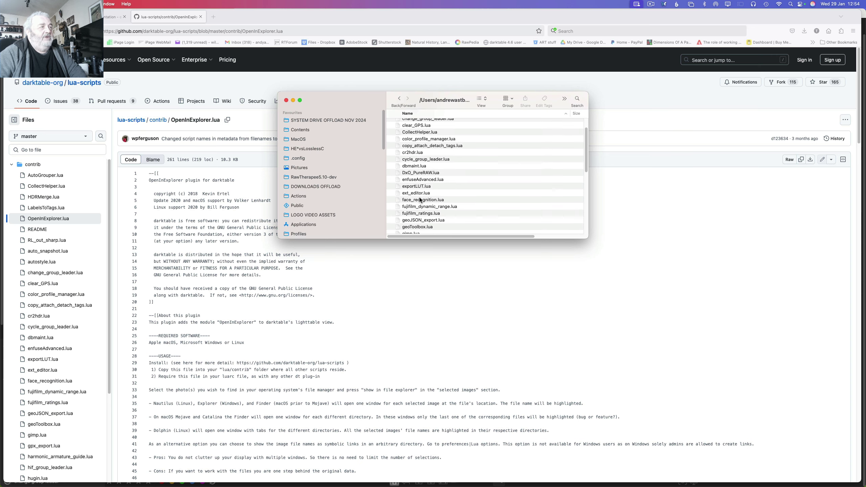
scroll(420, 200, "down", 7)
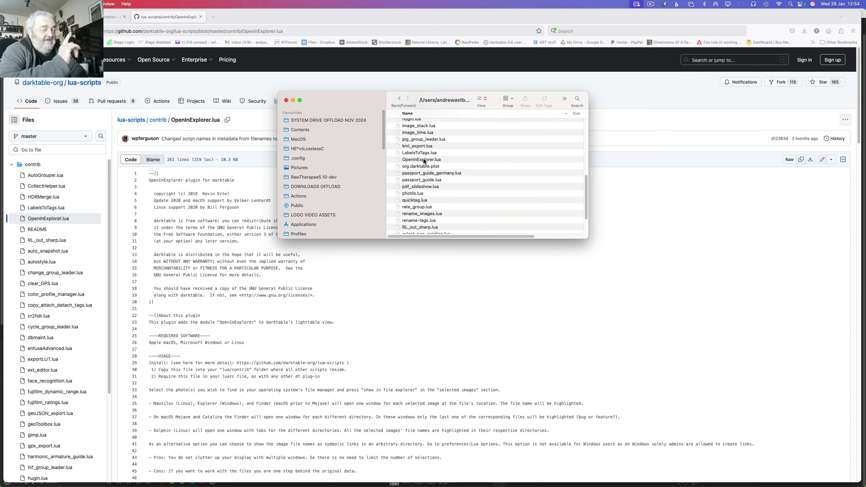
mouse_move(152, 483)
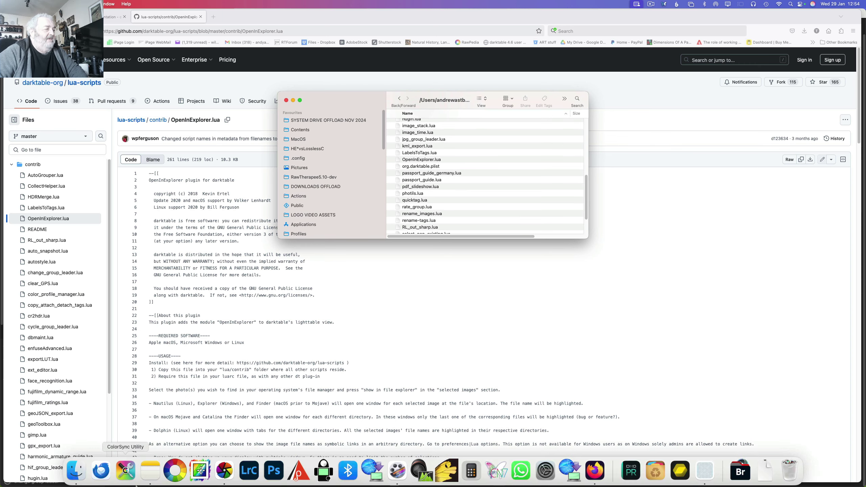
Step: Switch to darktable, stop the contributed open in explorer script and start it again
left_click(225, 480)
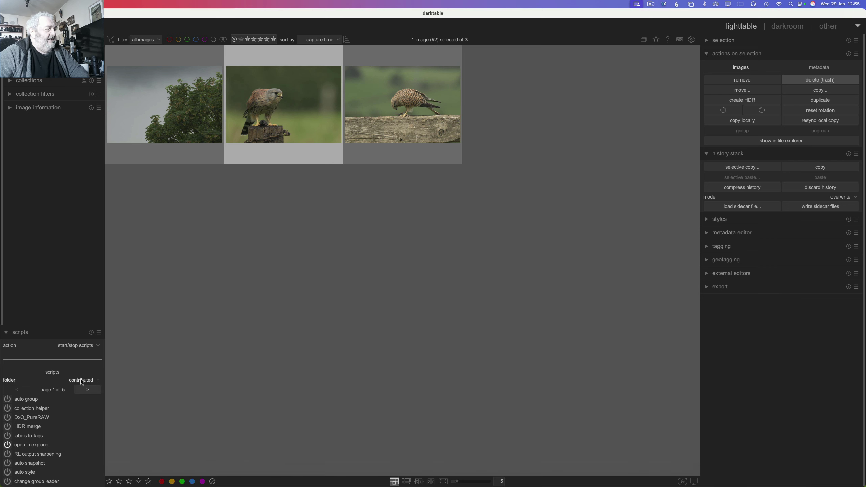
left_click(7, 445)
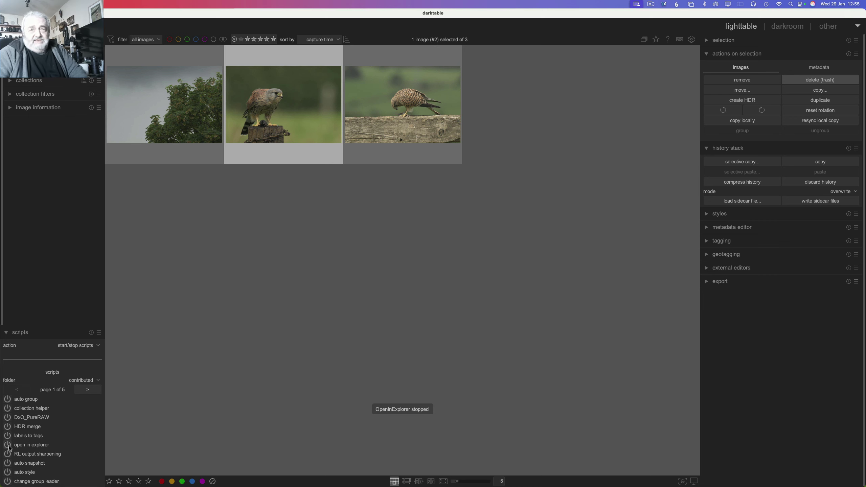
left_click(8, 446)
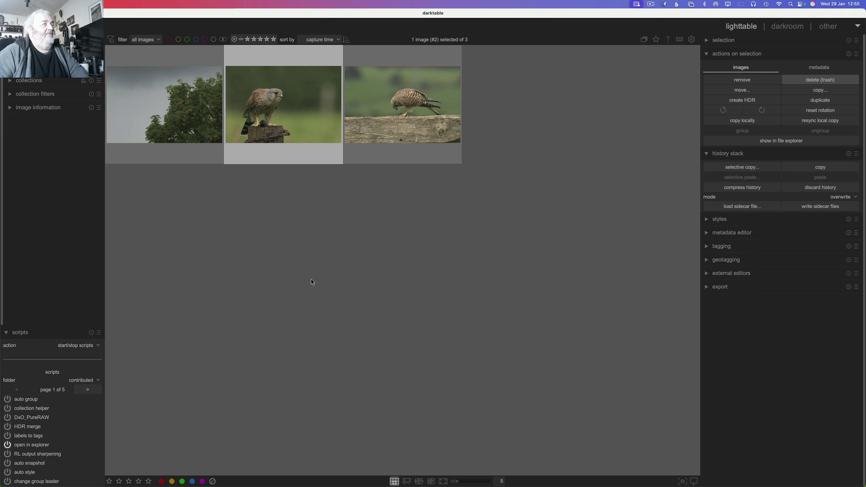
Step: Open the kestrel photo _Z9A3417.NEF in the darkroom, expand the exposure module and turn on the clipping indicator
left_click(266, 98)
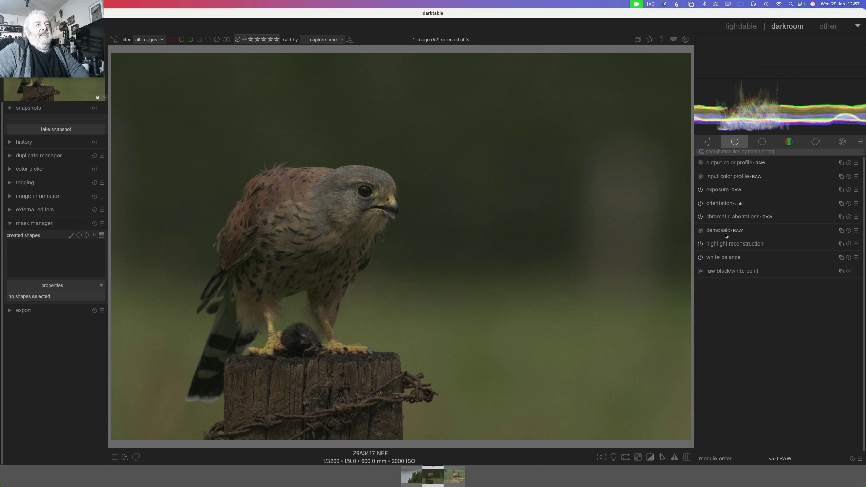
mouse_move(721, 233)
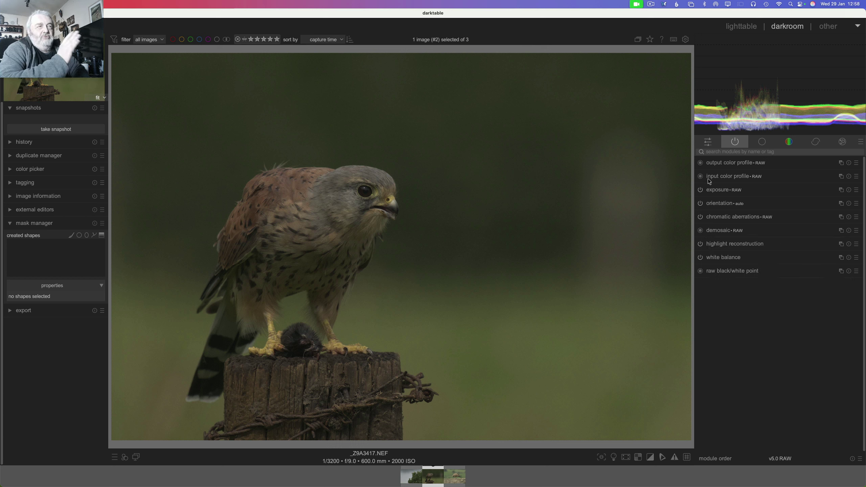
left_click(718, 189)
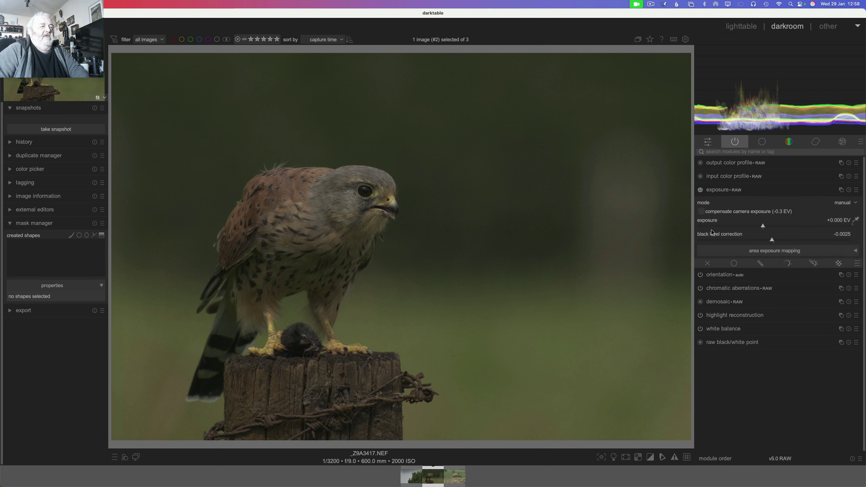
left_click(650, 457)
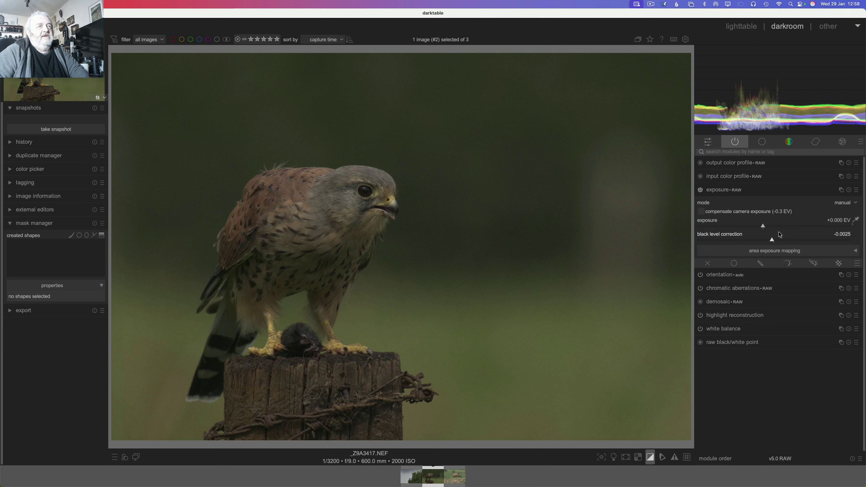
Step: Set the kestrel photo's exposure to 1.2 EV in the exposure module
left_click_drag(763, 228, 789, 228)
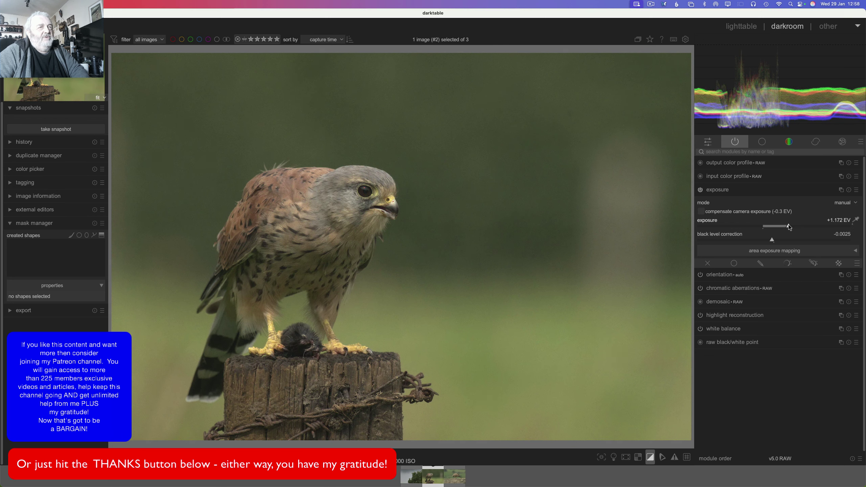
left_click_drag(789, 225, 790, 225)
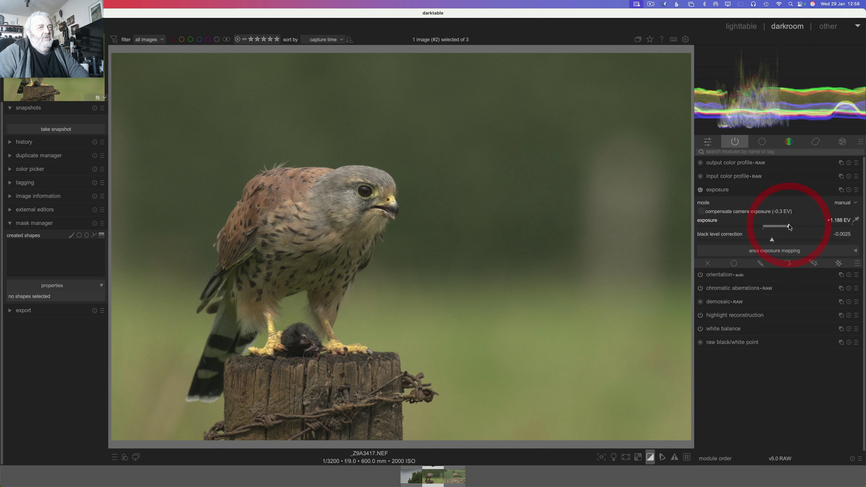
right_click(842, 222)
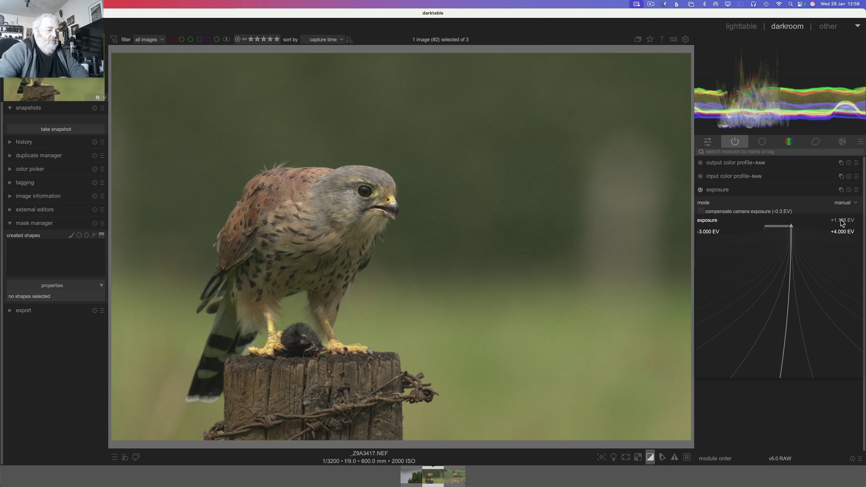
type("1.2")
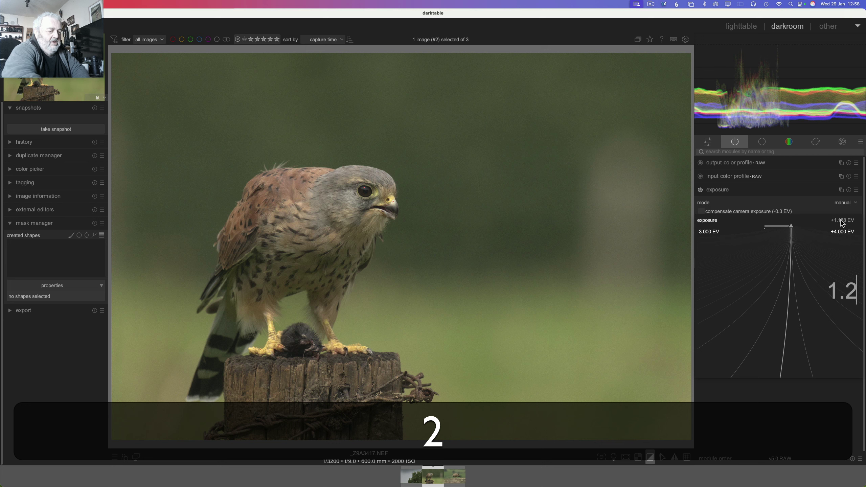
key("Return")
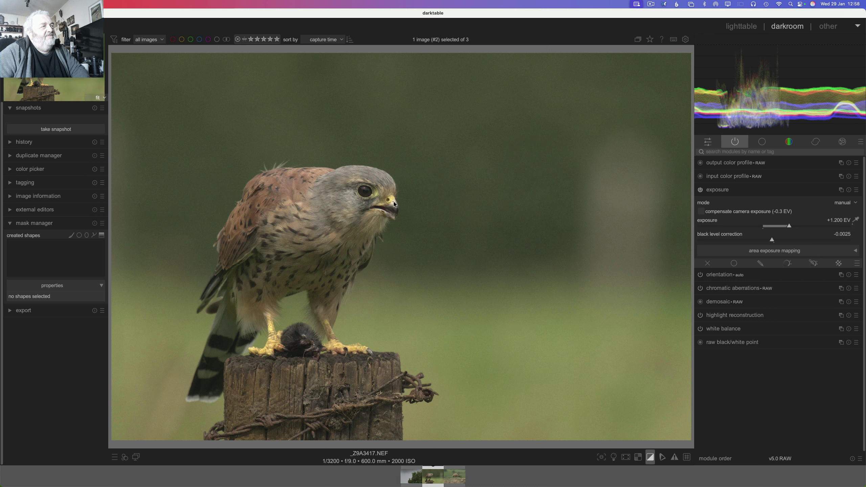
Step: Enable the filmic rgb module on the kestrel photo and expand its settings
scroll(395, 204, "up", 1)
scroll(393, 204, "up", 2)
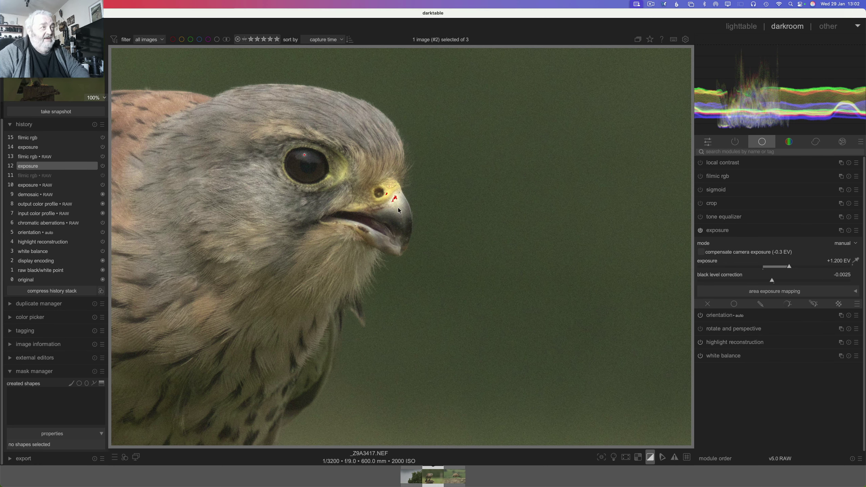
left_click(701, 177)
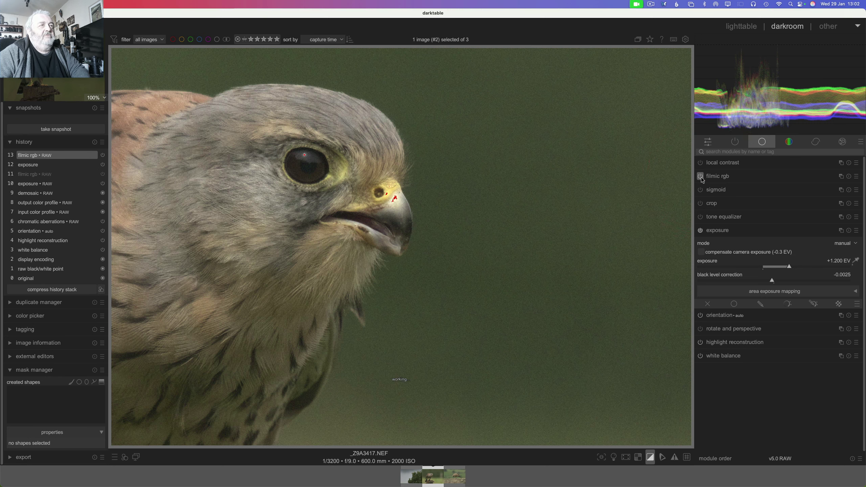
left_click(714, 178)
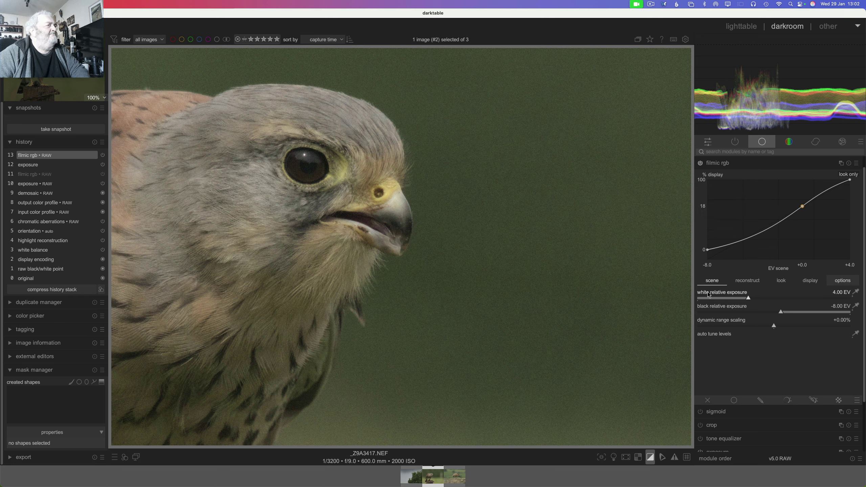
Step: Blend filmic rgb at 34% opacity using the drawn and parametric mask option, and turn off the clipping indicator
left_click(817, 402)
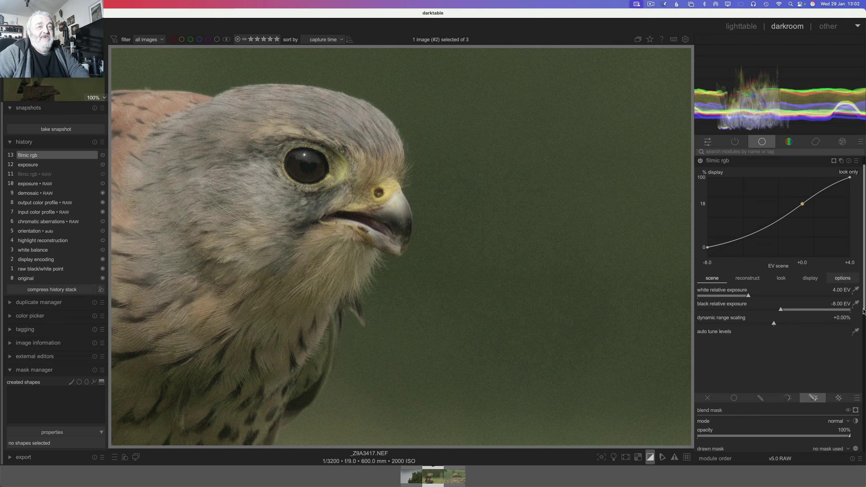
left_click_drag(864, 305, 864, 373)
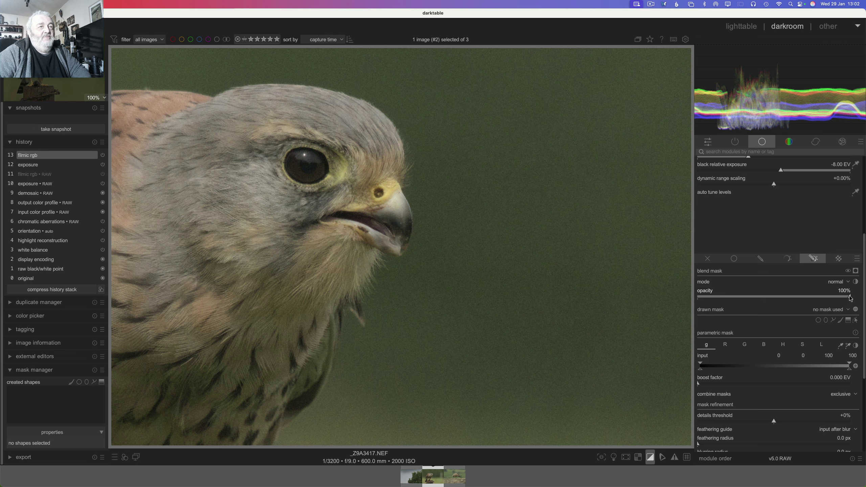
left_click_drag(851, 298, 691, 293)
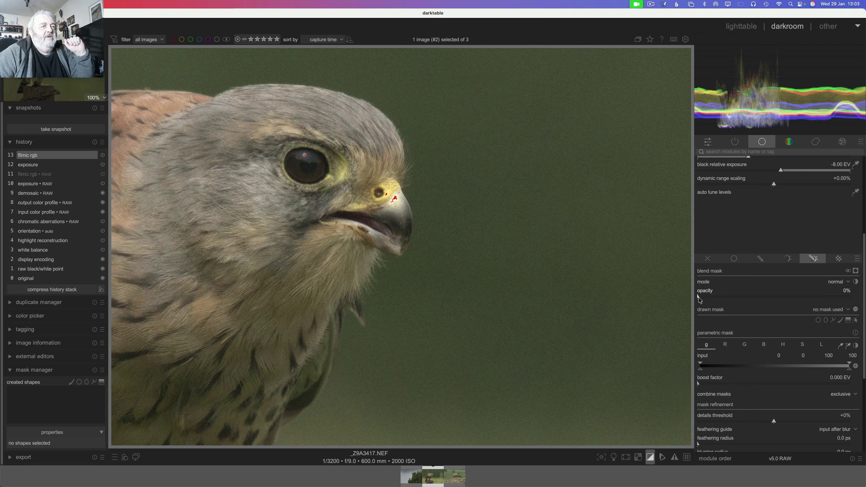
left_click_drag(709, 297, 750, 300)
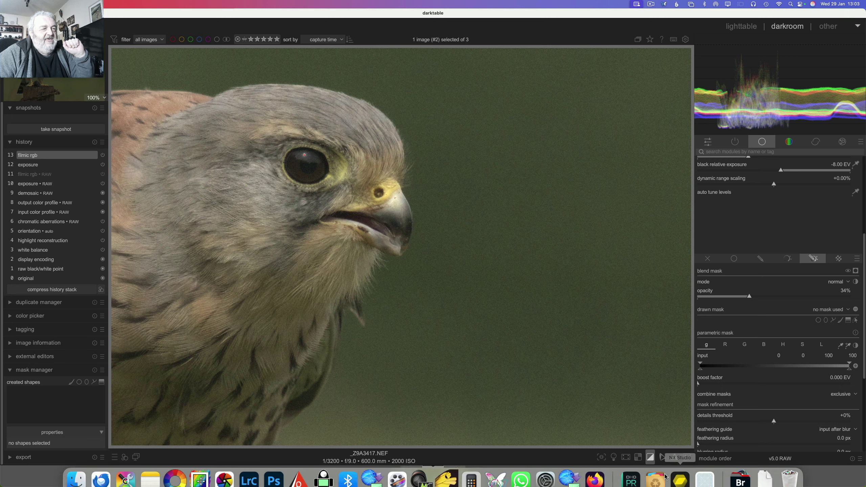
left_click(651, 456)
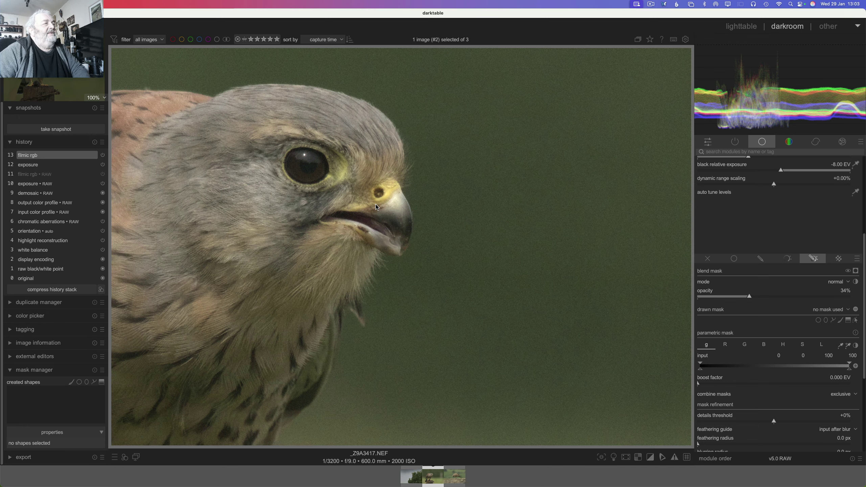
scroll(375, 205, "down", 5)
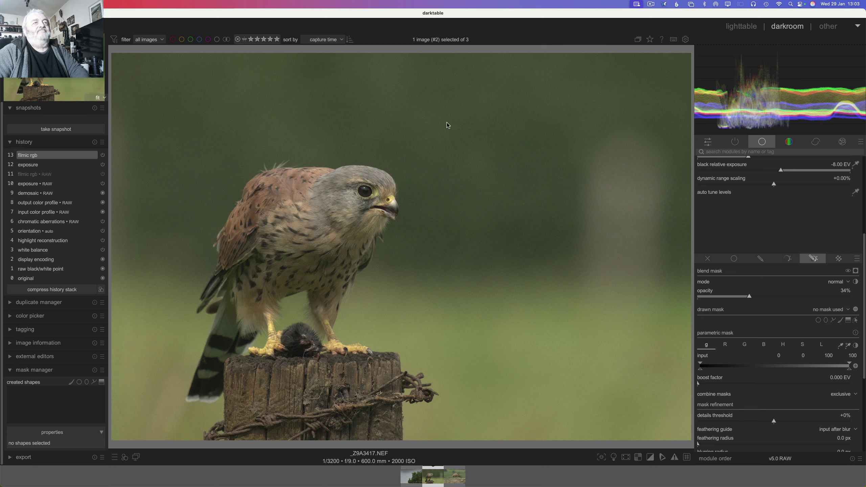
Step: Return to the lighttable and show the kestrel photo in Finder, closing the old contrib folder window
left_click(741, 27)
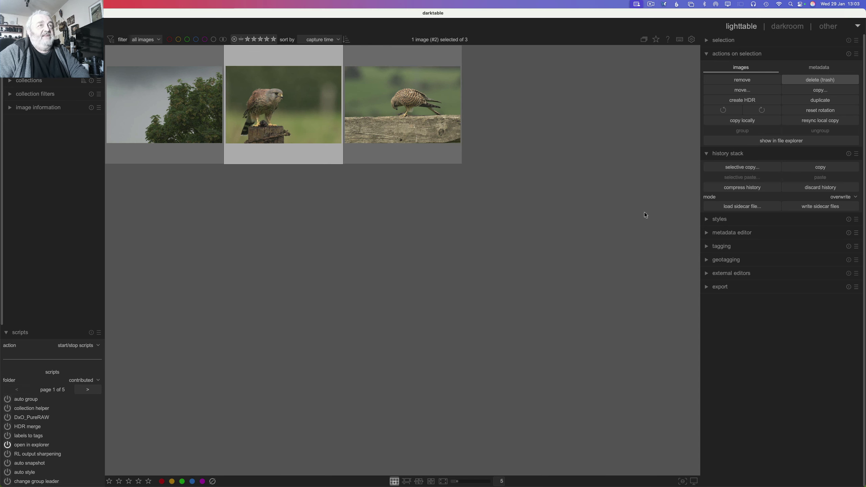
left_click(782, 141)
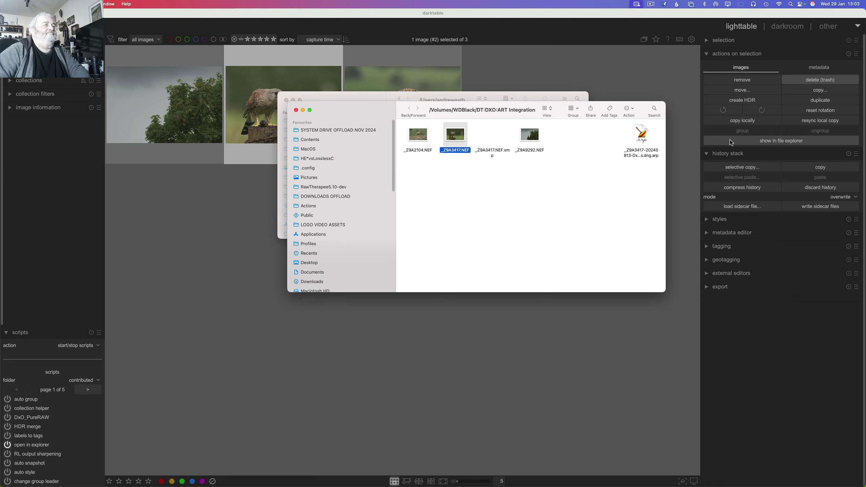
left_click(286, 100)
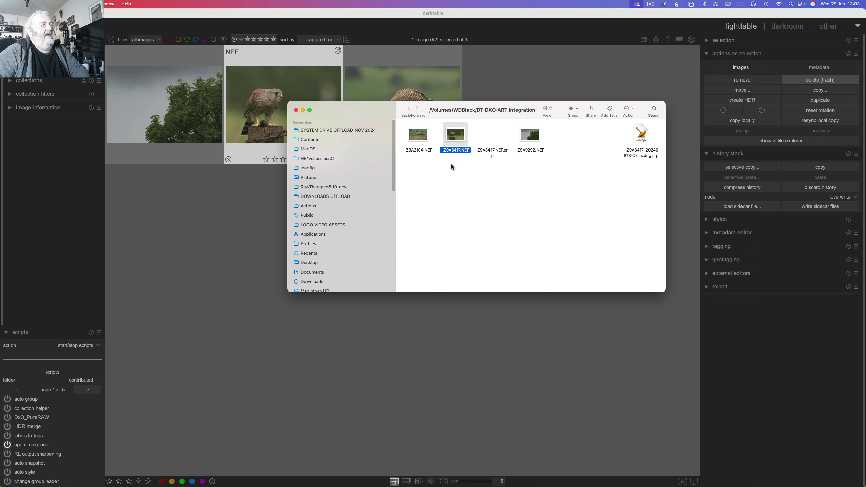
Step: Open _Z9A3417.NEF from Finder with DxO PureRAW 4
right_click(458, 137)
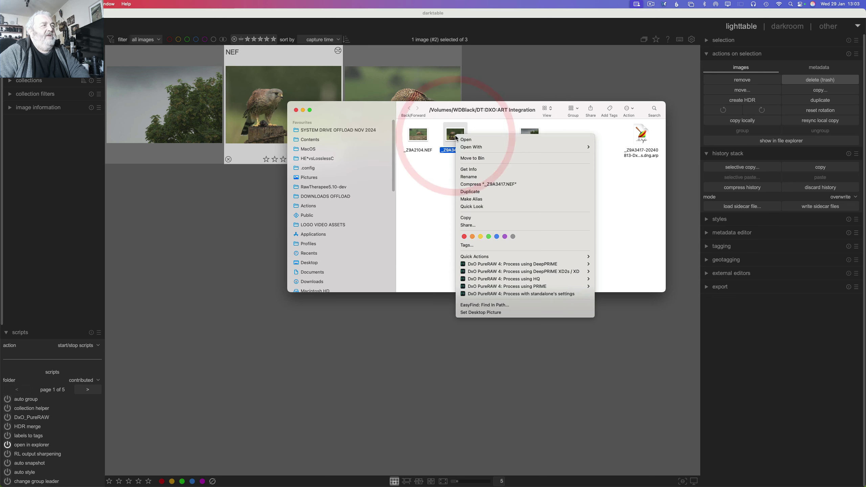
mouse_move(482, 147)
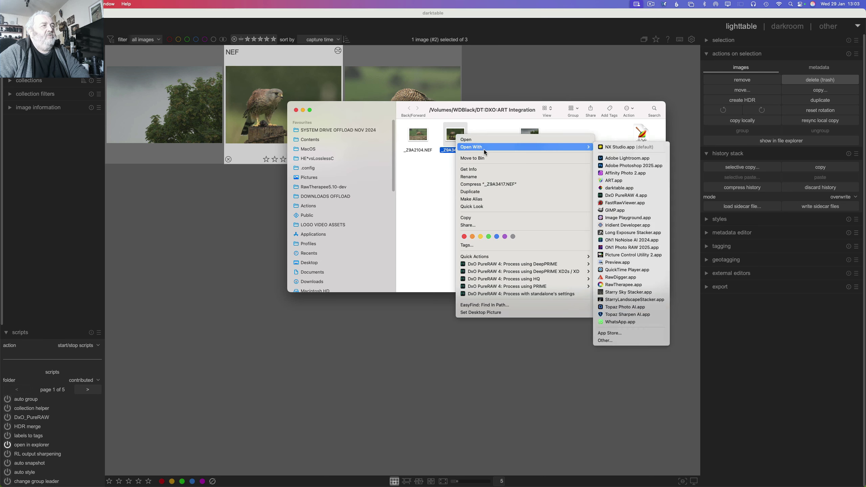
left_click(626, 197)
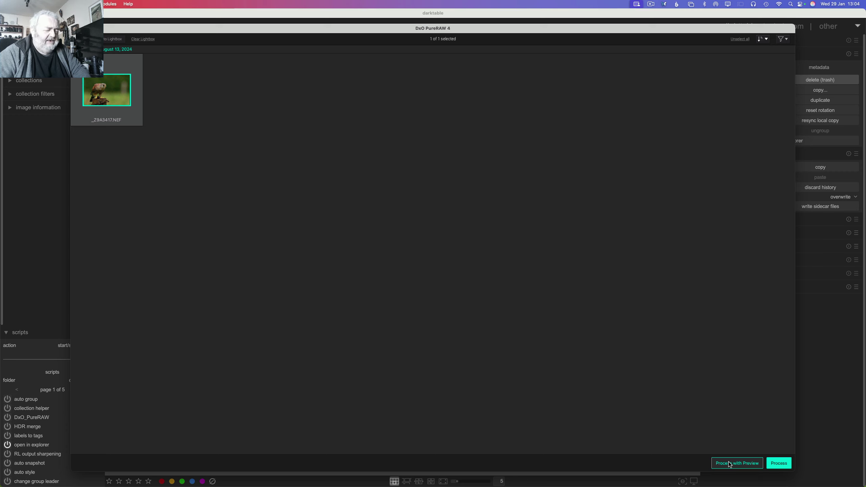
Step: Open the process settings for the photo, expand the advanced DeepPRIME XD2s / XD denoising options and apply the corrections
left_click(781, 464)
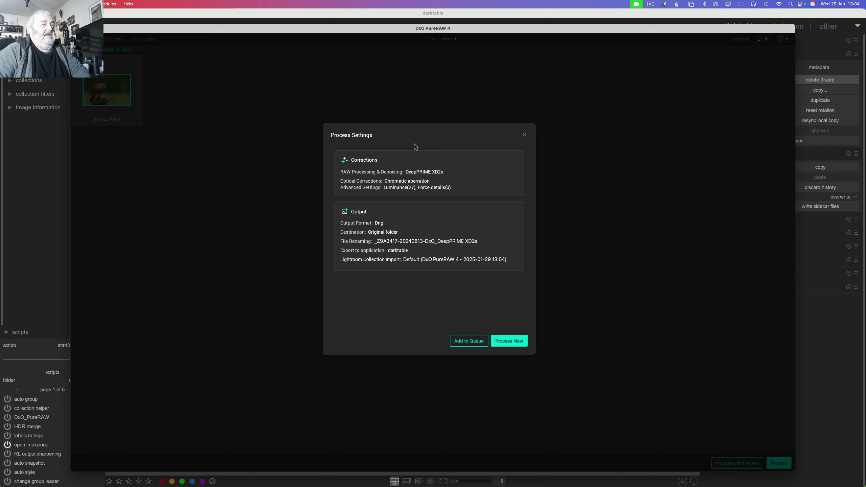
left_click(514, 161)
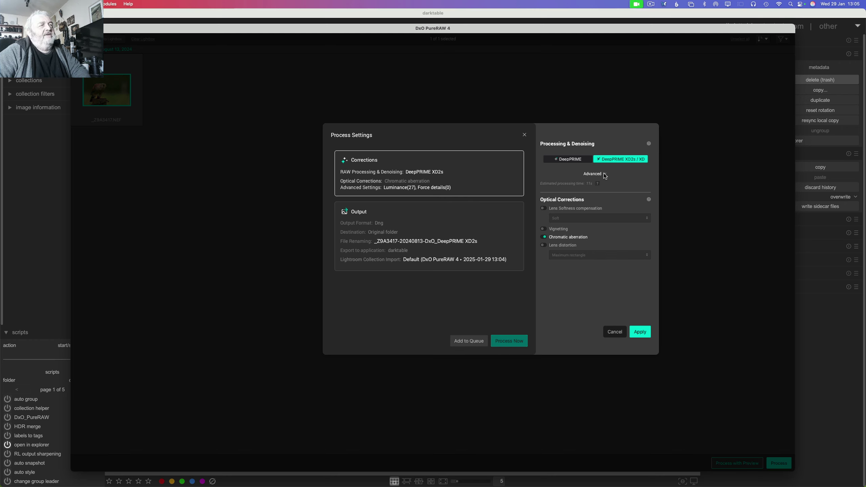
left_click(604, 174)
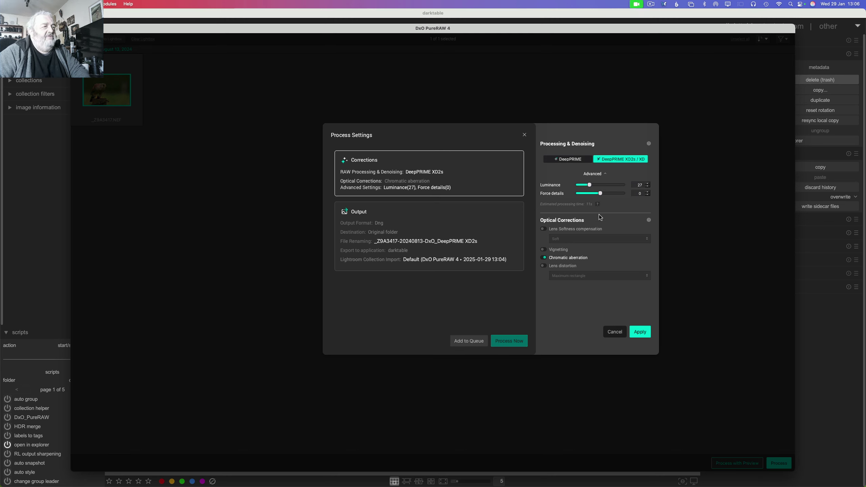
left_click(643, 334)
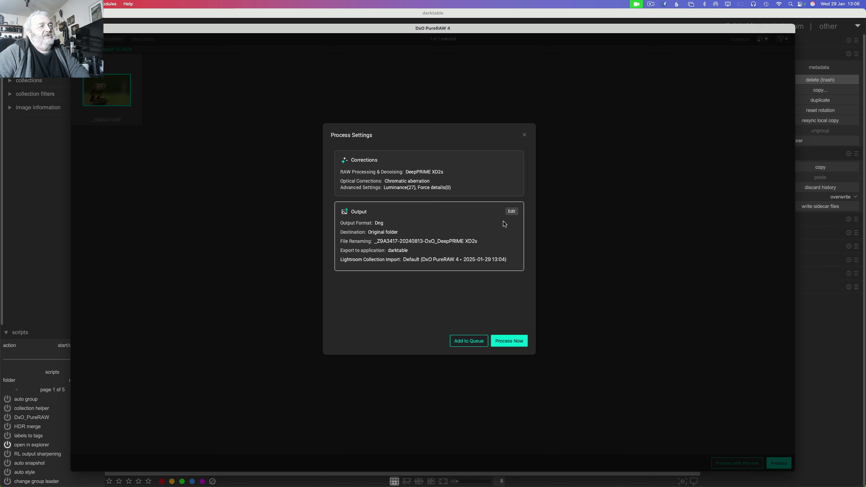
Step: Edit the output settings to export to darktable after processing, cancelling the application browser, and apply them
left_click(511, 212)
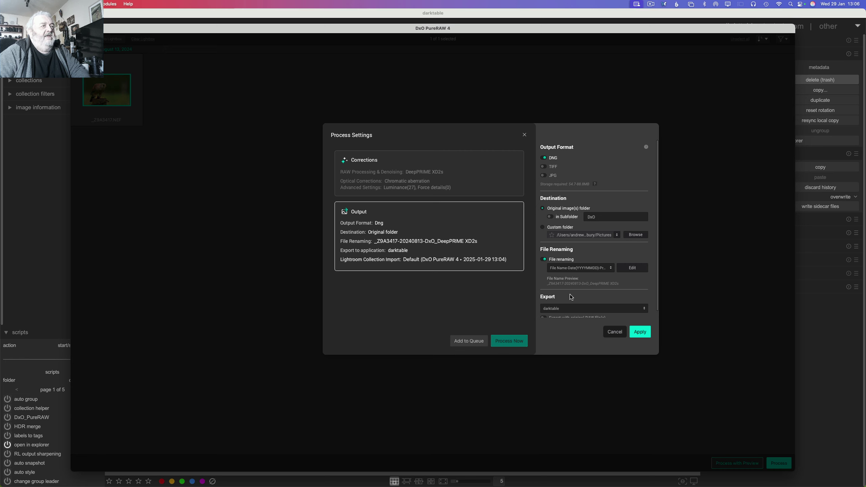
scroll(563, 301, "down", 1)
left_click(563, 300)
left_click(560, 295)
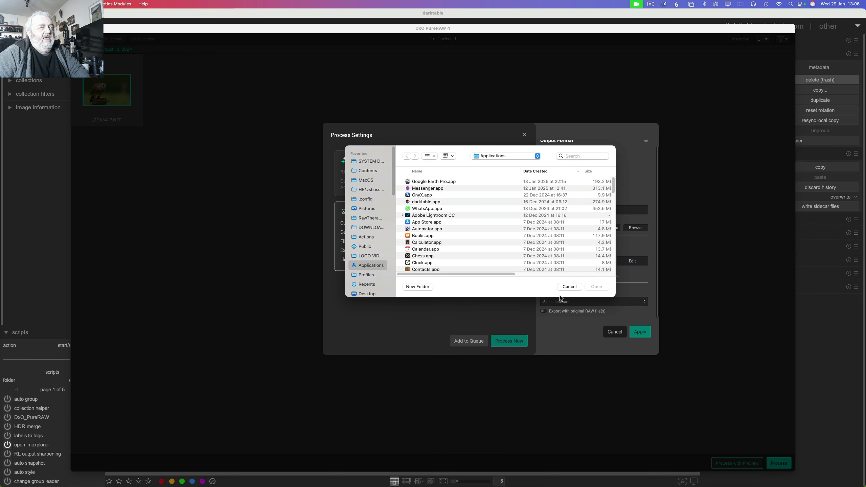
left_click(568, 286)
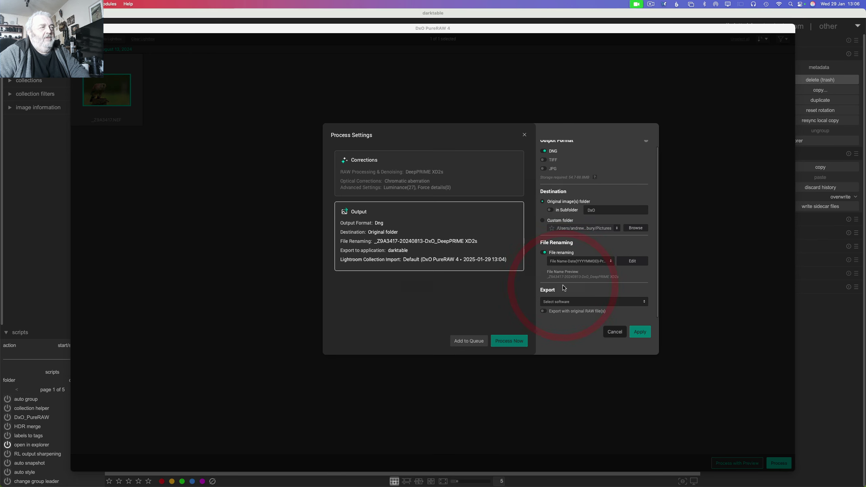
left_click(556, 302)
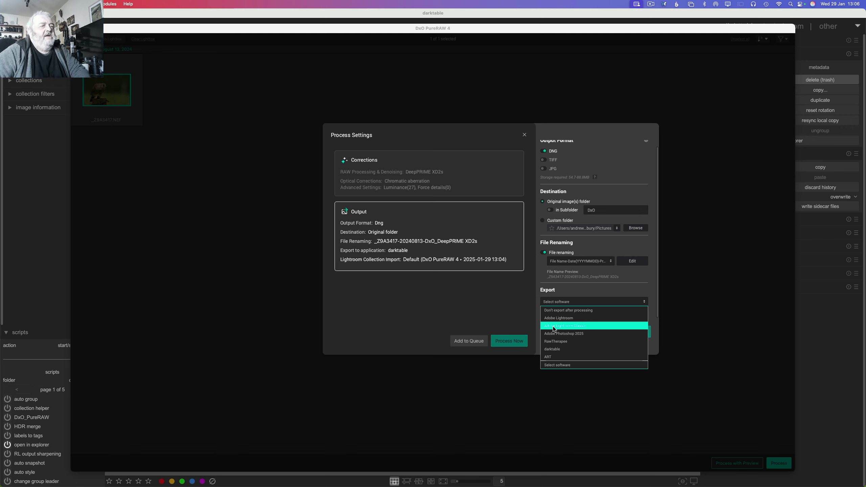
left_click(559, 349)
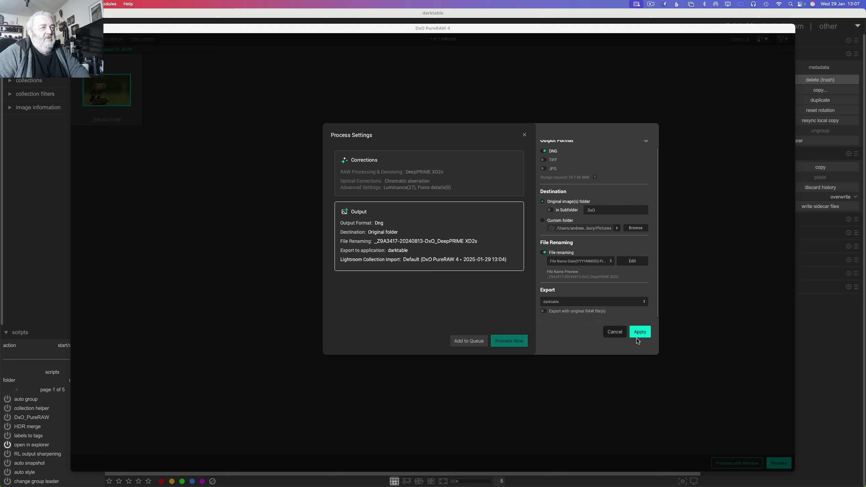
left_click(634, 328)
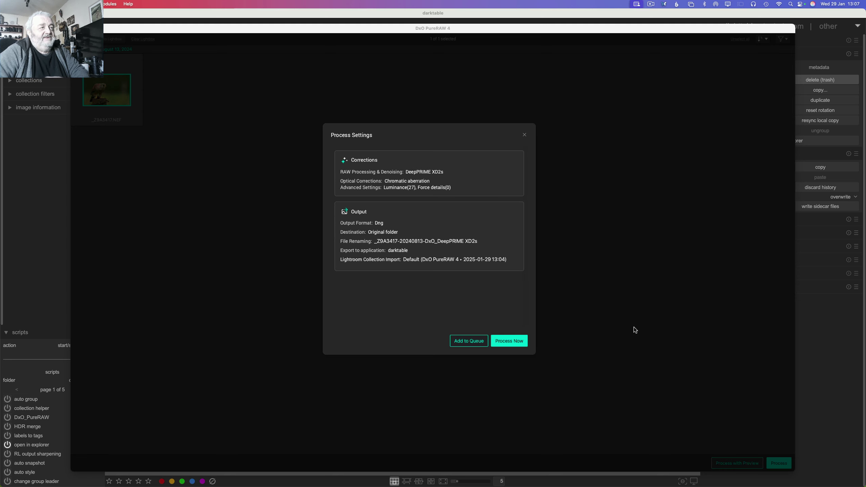
Step: Process the photo immediately, dismiss the completion notice and quit DxO PureRAW 4 to return to darktable
left_click(519, 343)
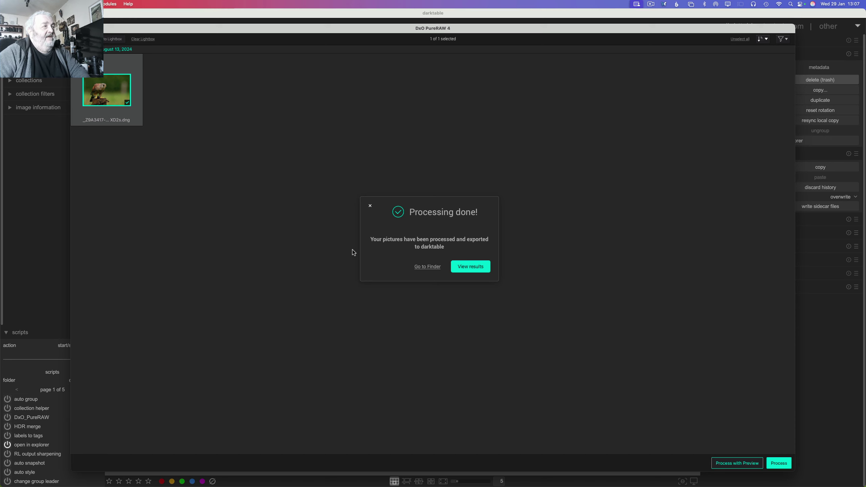
left_click(371, 206)
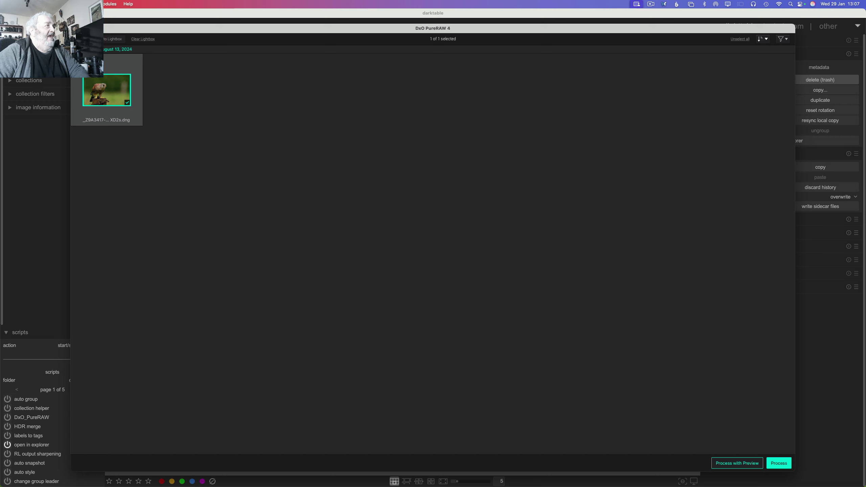
left_click(34, 3)
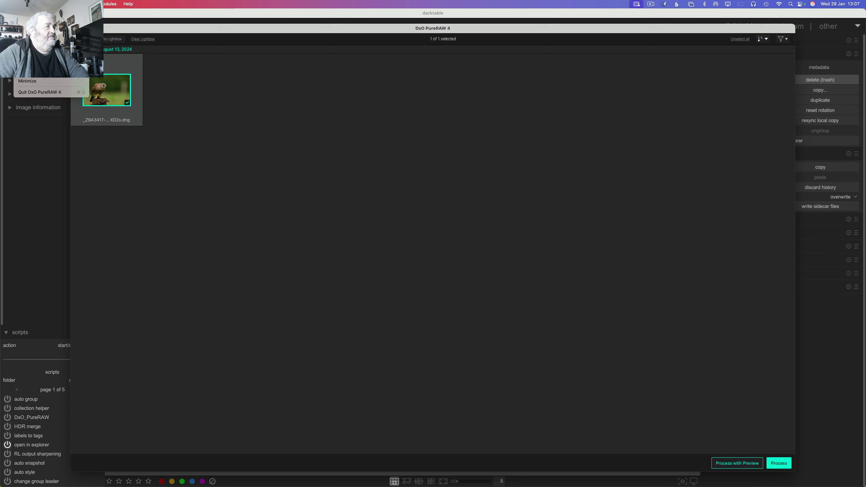
left_click(35, 92)
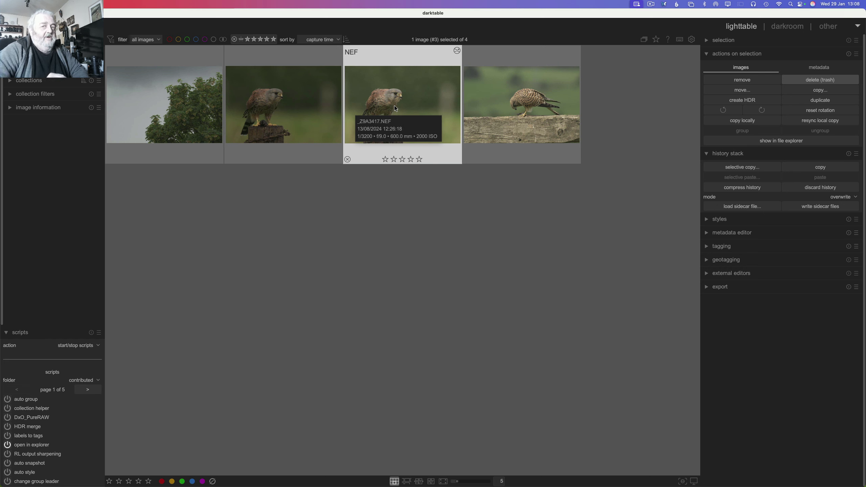
Step: Copy the full history stack from _Z9A3417.NEF and paste it onto the DxO_DeepPRIME XD2s DNG
left_click(837, 170)
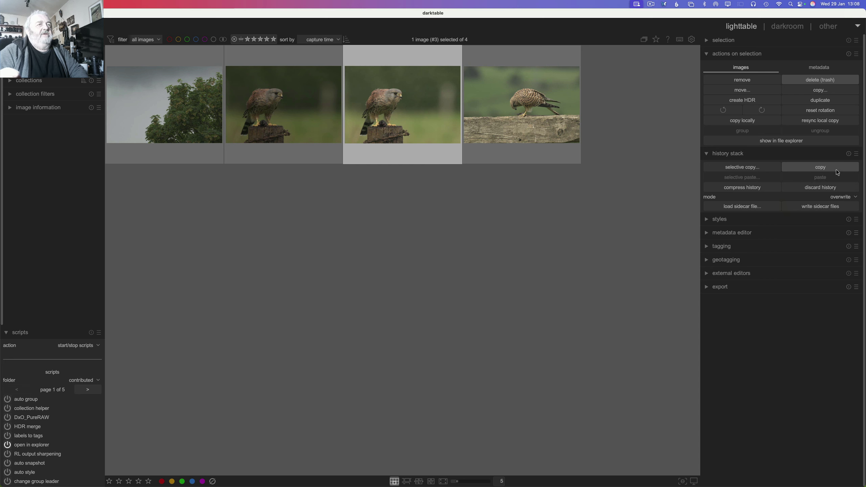
left_click(333, 116)
left_click(277, 108)
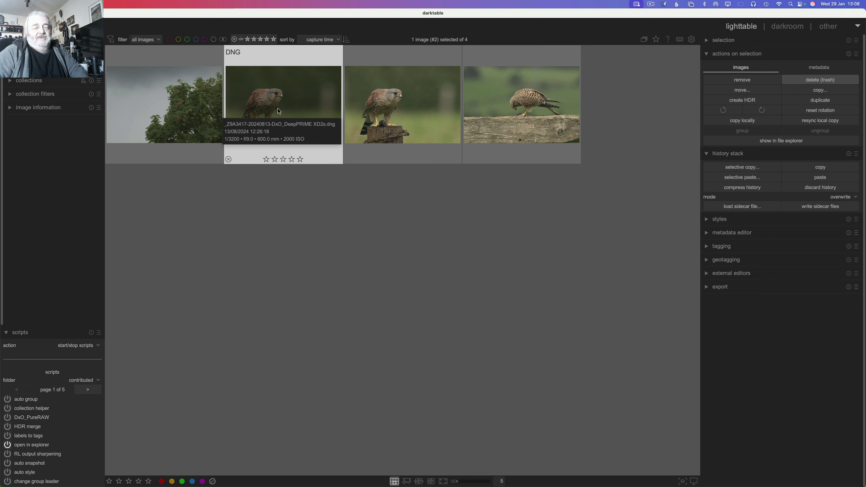
left_click(828, 178)
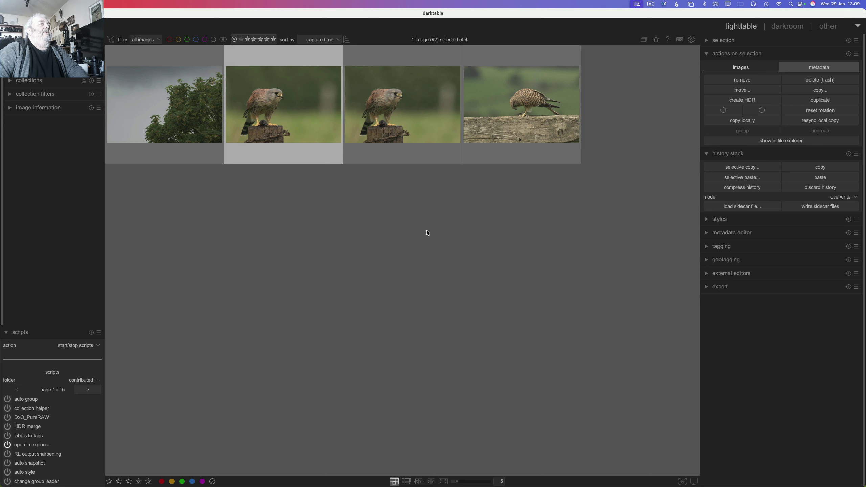
Step: Open the DNG in the darkroom and compare the kestrel's head and background noise with the original NEF at 100%
left_click(272, 112)
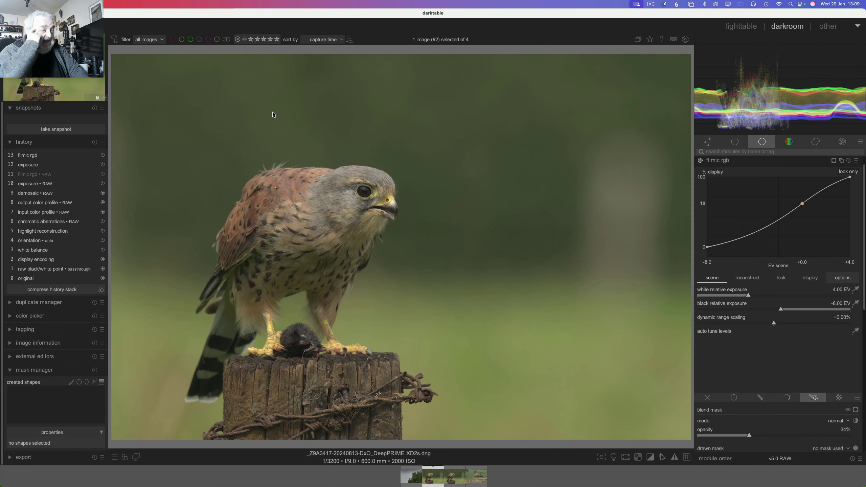
middle_click(383, 201)
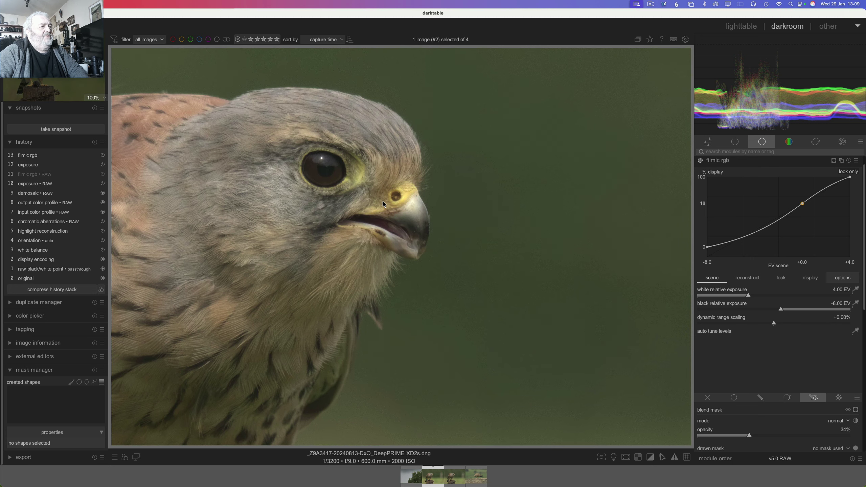
left_click(452, 479)
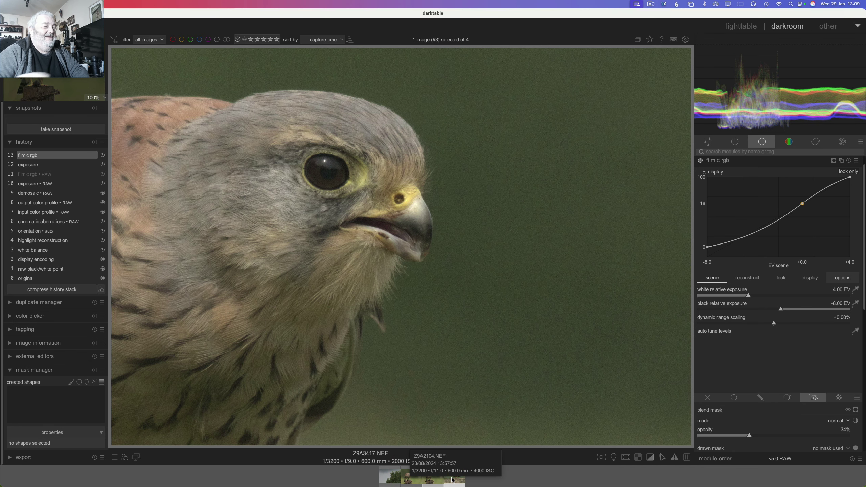
left_click(413, 481)
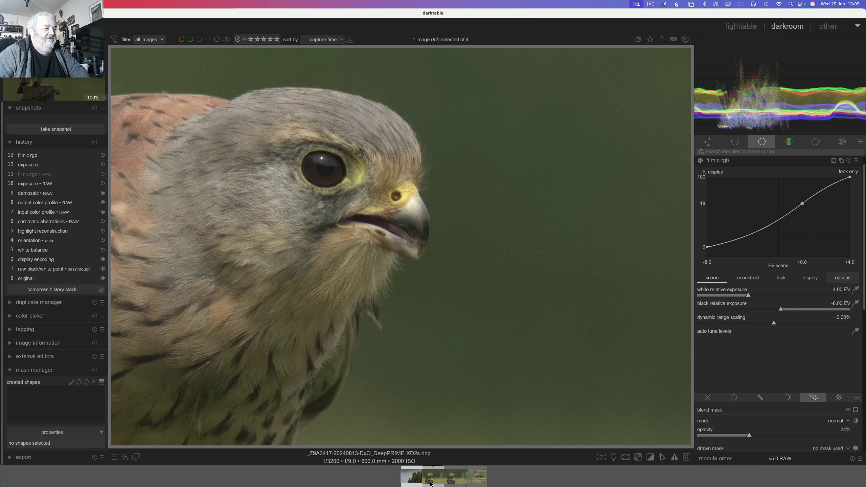
left_click(456, 481)
left_click(456, 481)
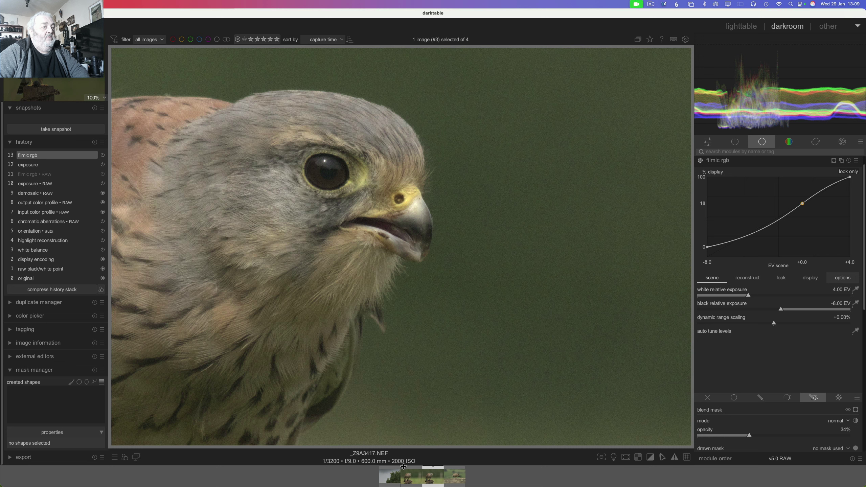
left_click(408, 478)
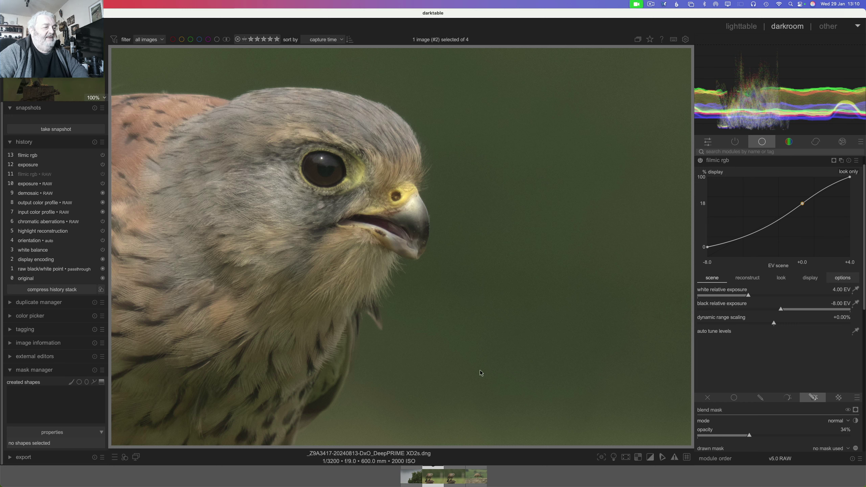
Step: Switch to _Z9A3417.NEF, enable denoise (profiled) on it and expand the module's settings
left_click(456, 481)
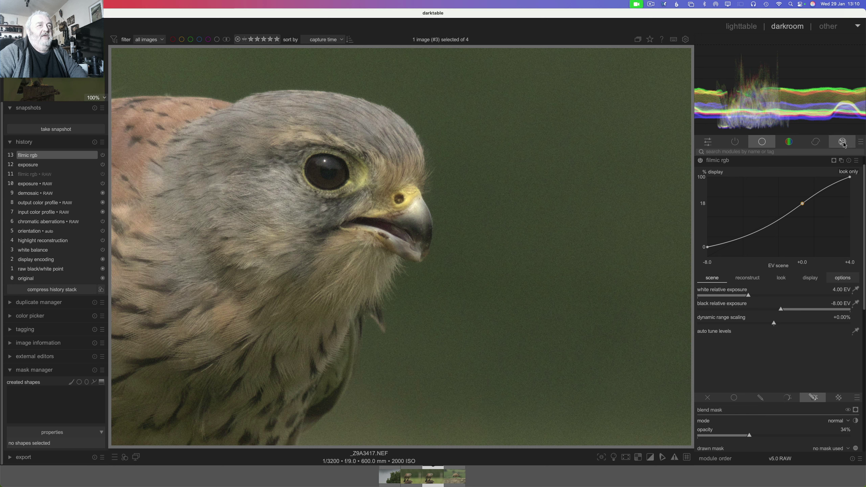
left_click(816, 142)
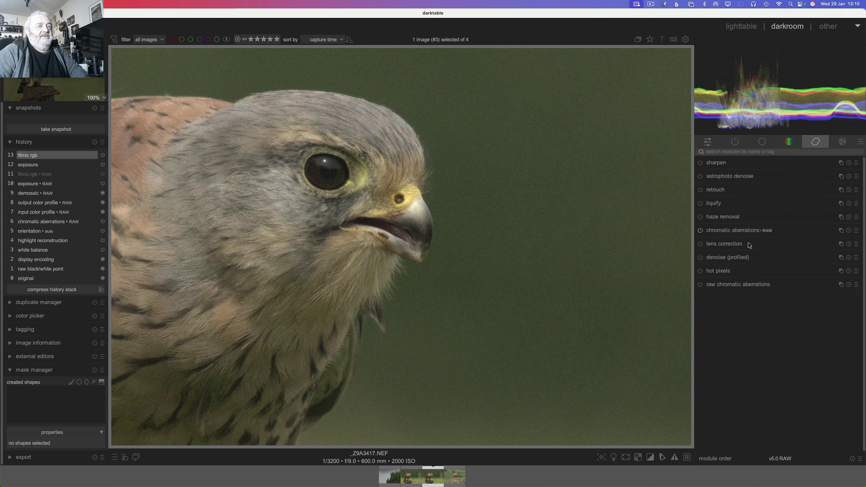
left_click(702, 258)
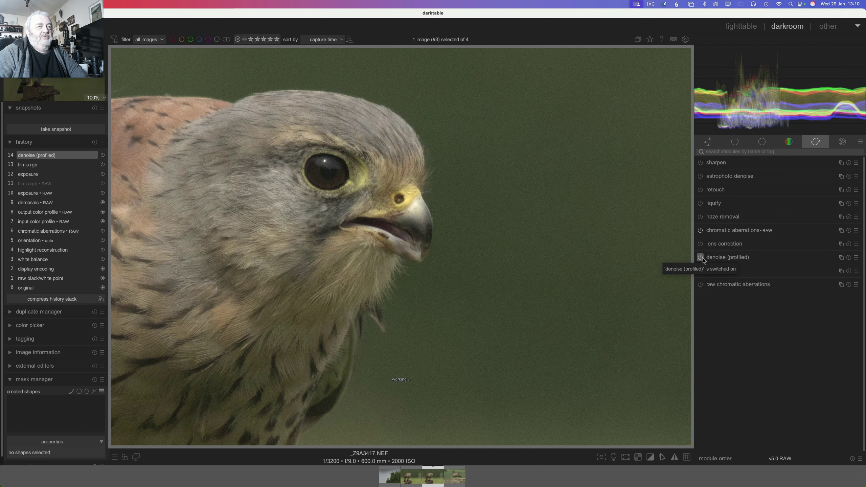
left_click(709, 258)
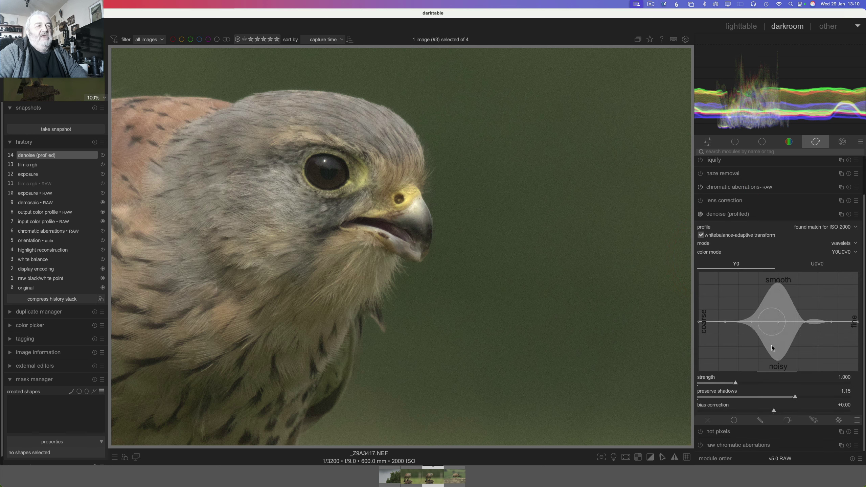
Step: Raise the entire Y0 wavelet curve of denoise (profiled) to maximum smoothing from coarse to fine
scroll(772, 345, "down", 10)
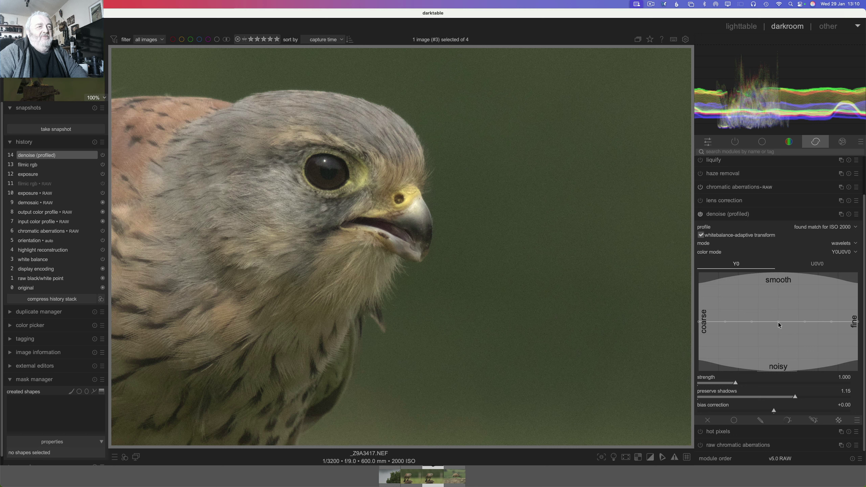
left_click_drag(778, 323, 780, 272)
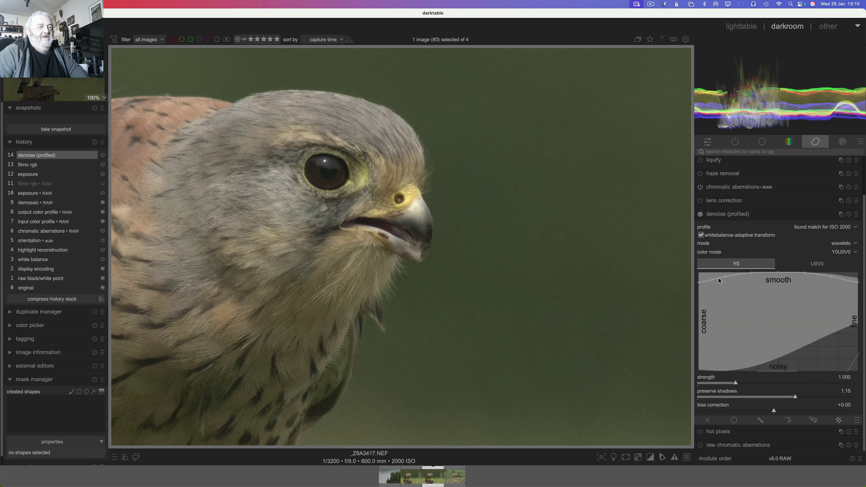
left_click_drag(722, 278, 720, 268)
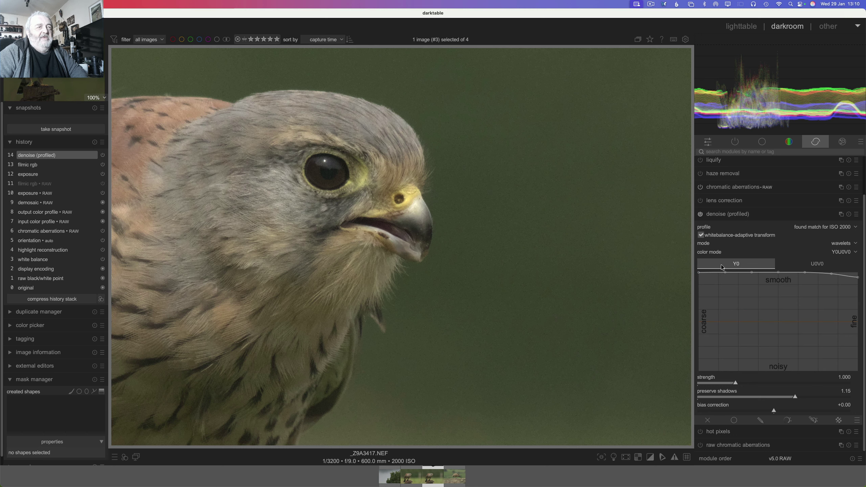
left_click(859, 279)
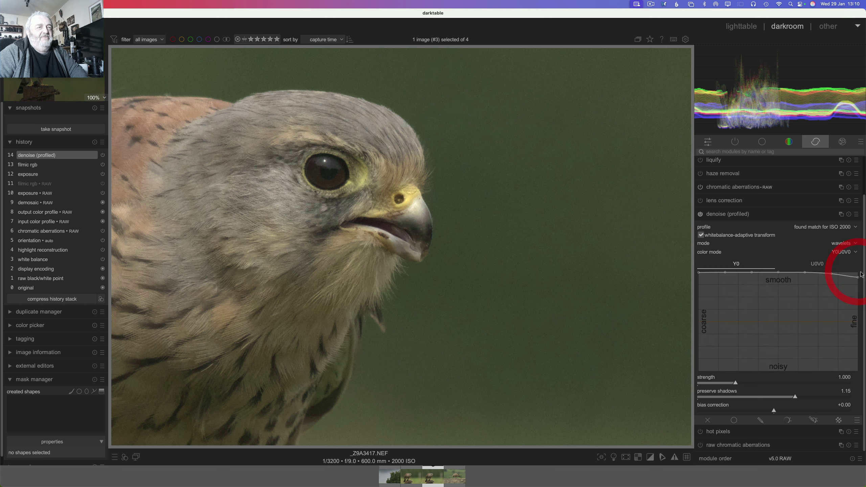
left_click(836, 268)
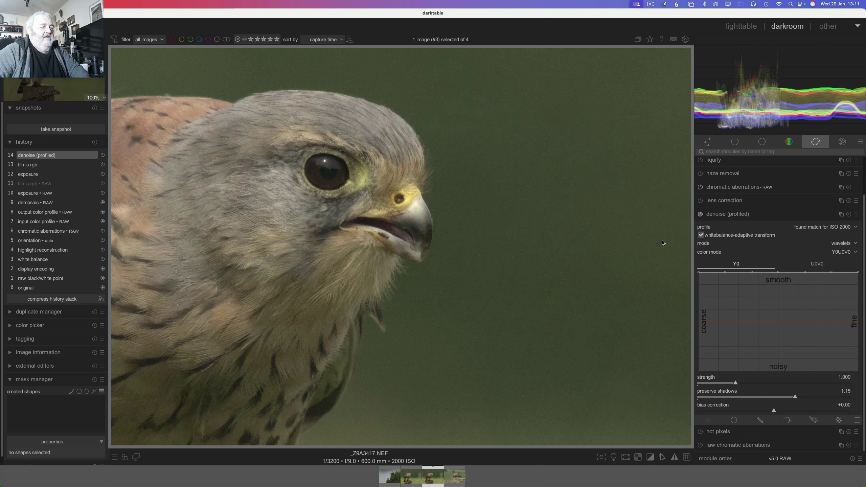
Step: Switch back to the DeepPRIME XD2s DNG and inspect it up close and as a whole
left_click(413, 478, "ctrl")
left_click(412, 481)
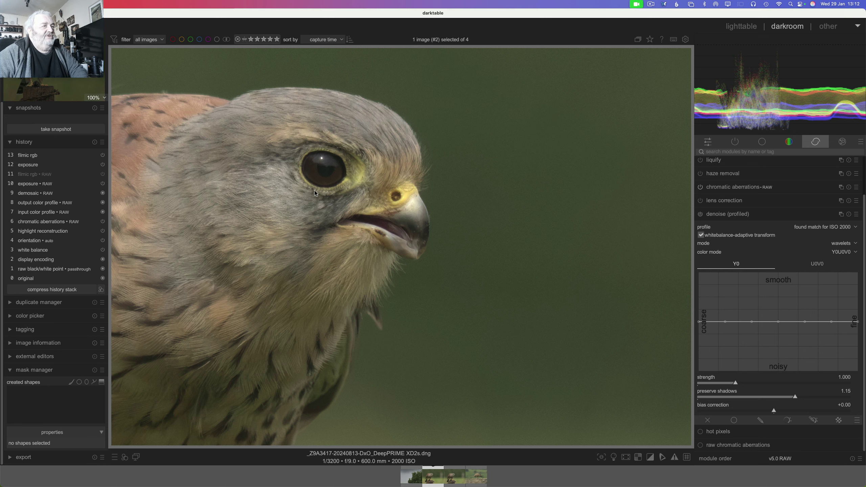
scroll(314, 191, "down", 5)
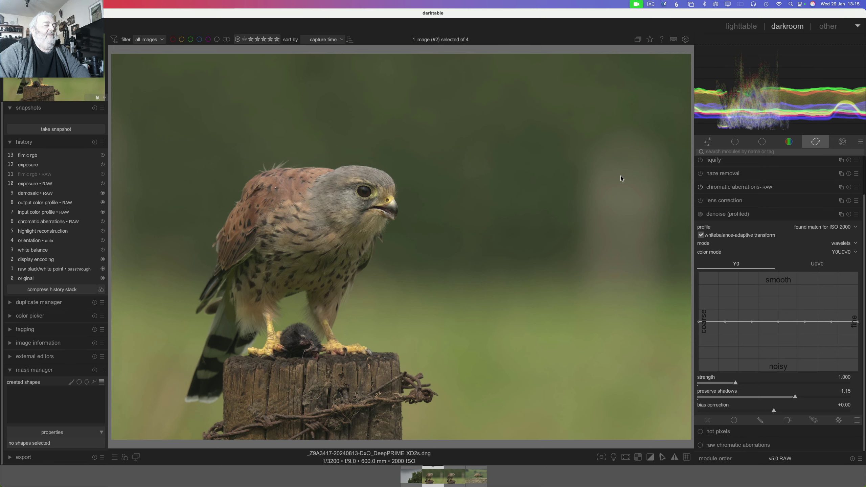
scroll(626, 194, "up", 1)
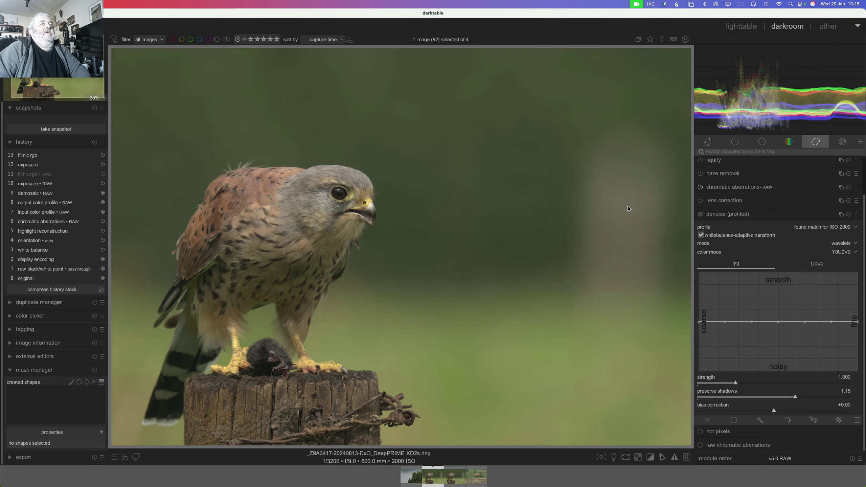
Step: Enable color equalizer on the DNG, expand it and activate its image picker for the brightness curve
left_click(790, 142)
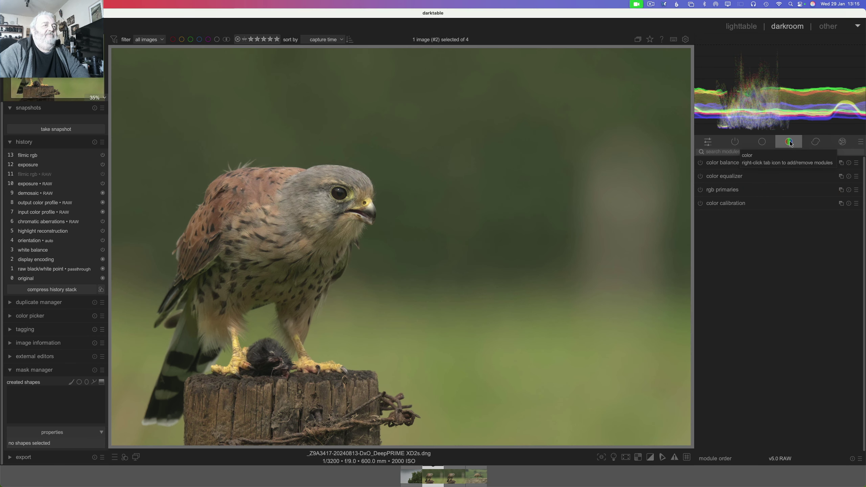
left_click(701, 177)
left_click(730, 176)
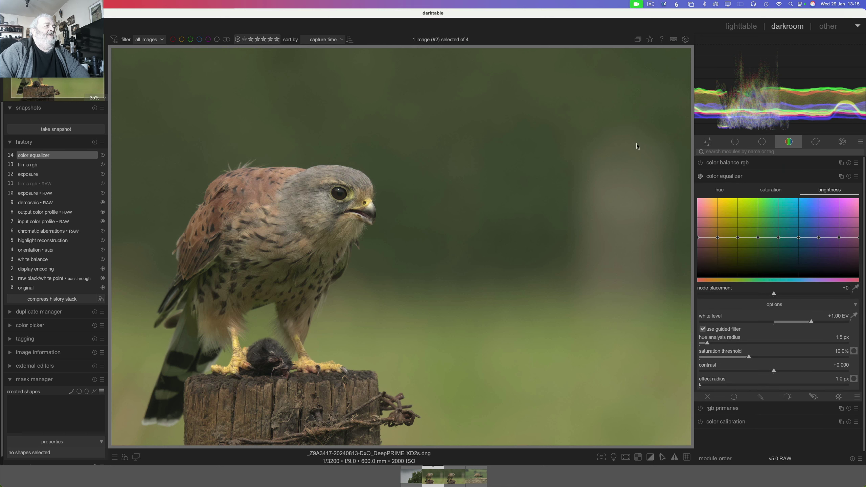
scroll(444, 262, "down", 1)
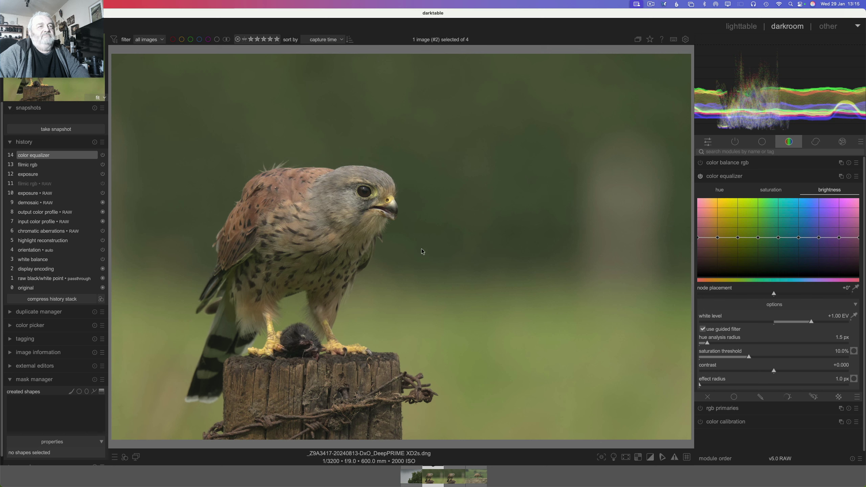
left_click(858, 290)
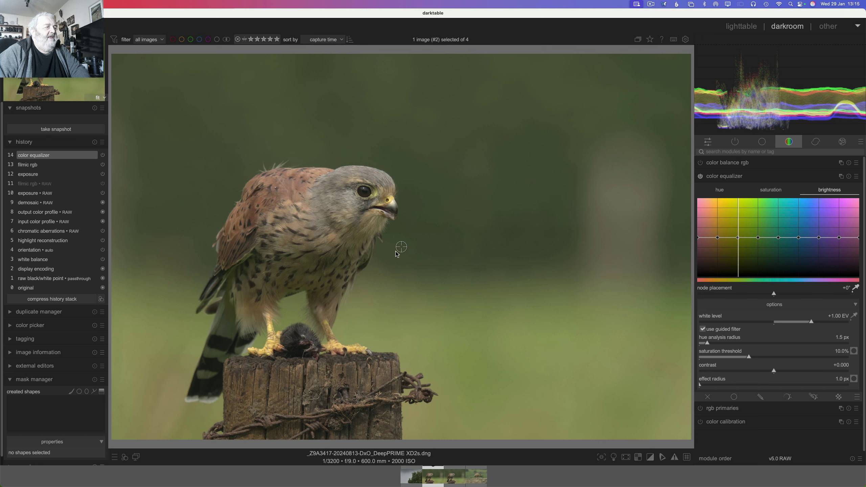
Step: Sample the hue of the kestrel's reddish back, set node placement to -6° and slightly lower the matching node of the hue curve
left_click_drag(400, 246, 294, 184)
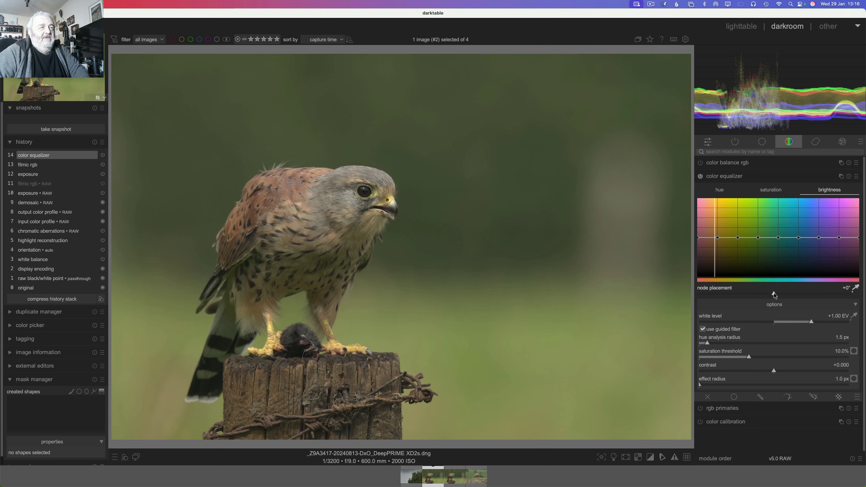
left_click_drag(771, 293, 755, 292)
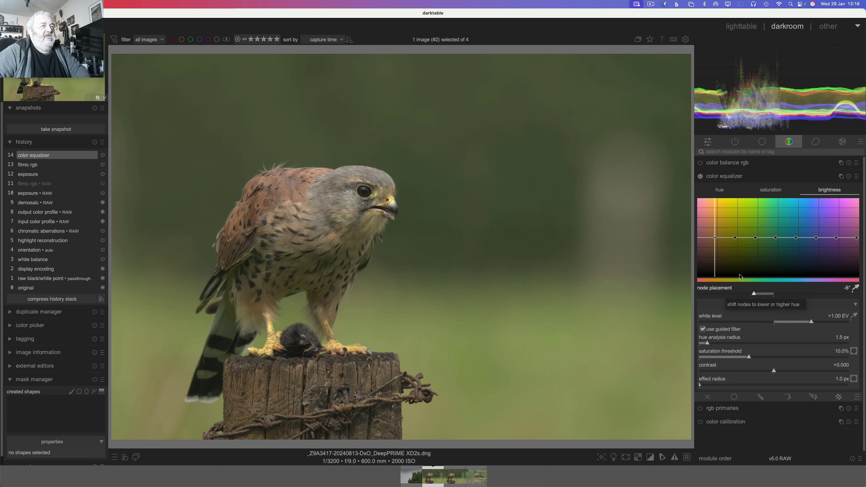
left_click(720, 190)
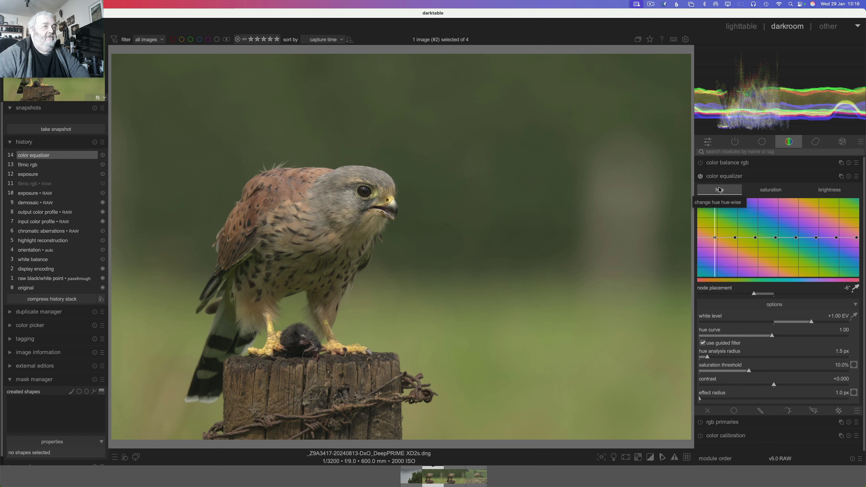
left_click(716, 240)
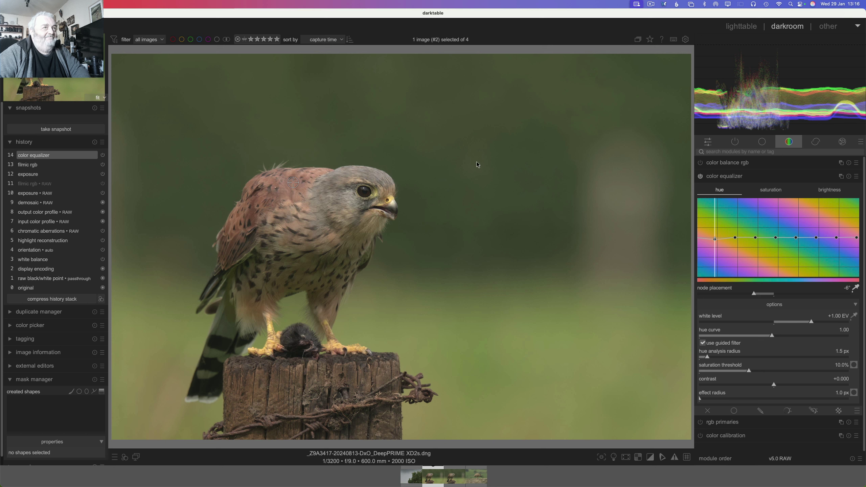
Step: Slightly raise the node for the reddish plumage in both the saturation and brightness curves of color equalizer
left_click(763, 190)
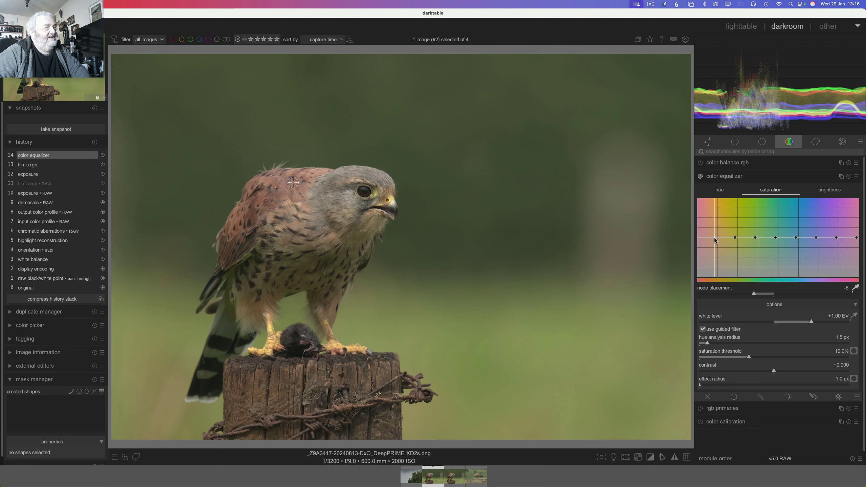
left_click_drag(716, 240, 717, 237)
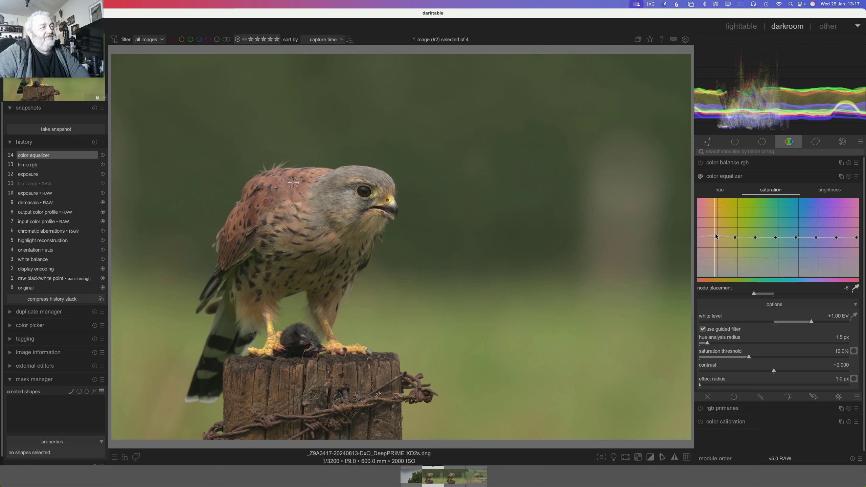
left_click(716, 236)
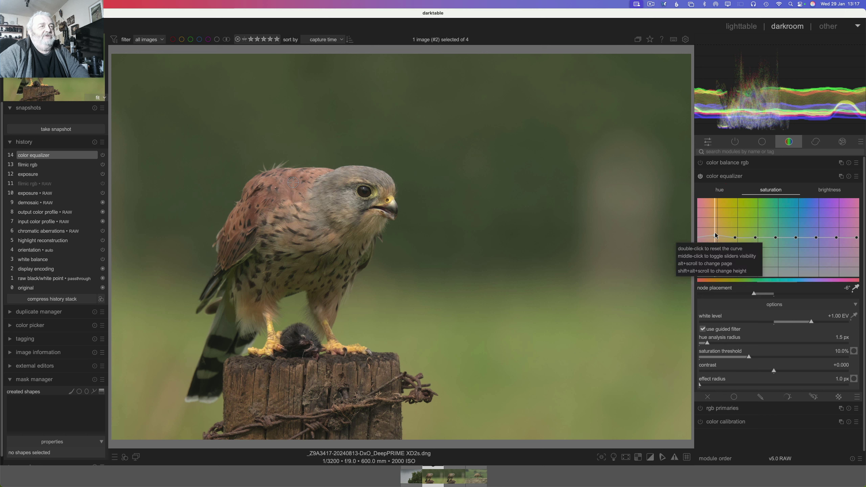
left_click(829, 191)
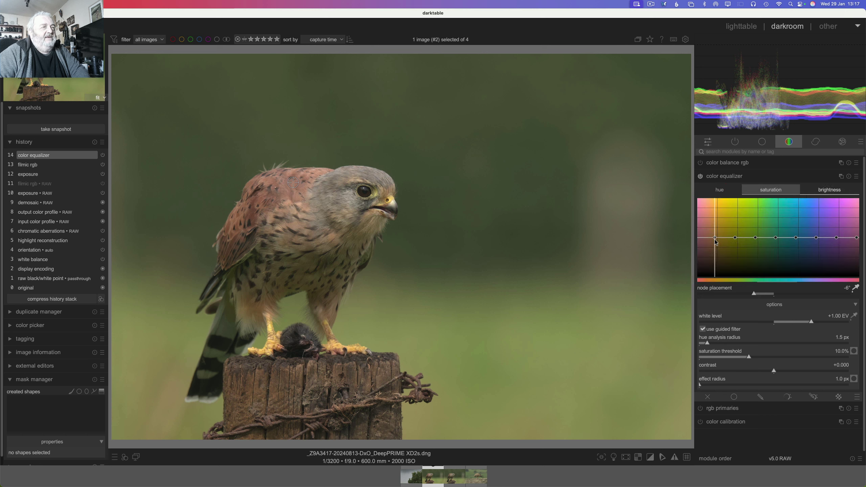
left_click_drag(716, 240, 716, 236)
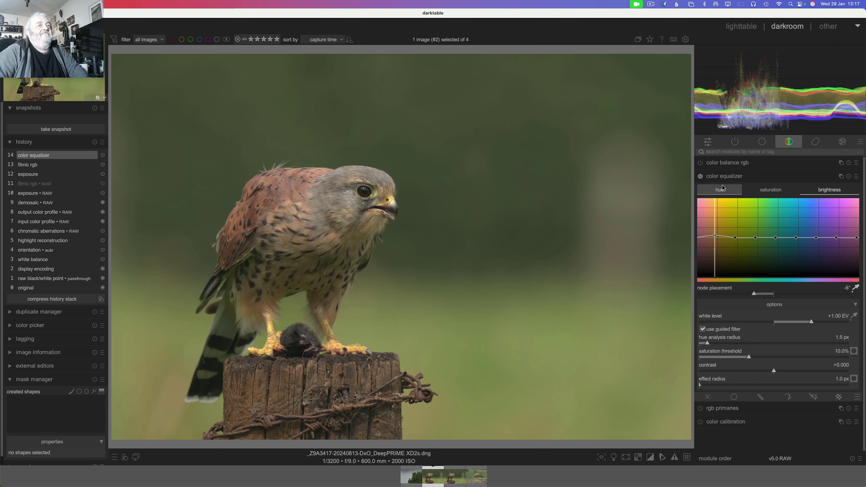
Step: Compare the kestrel's plumage with color equalizer switched off and on, leaving the module enabled
left_click(702, 177)
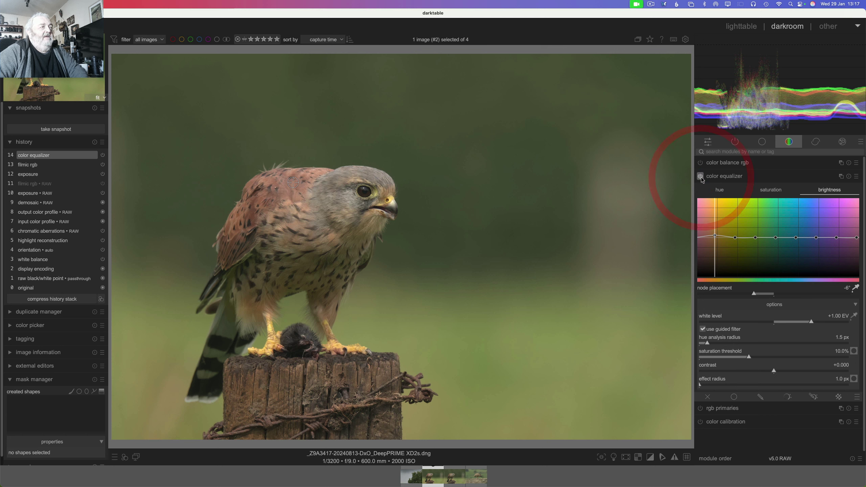
left_click(702, 177)
left_click(702, 177)
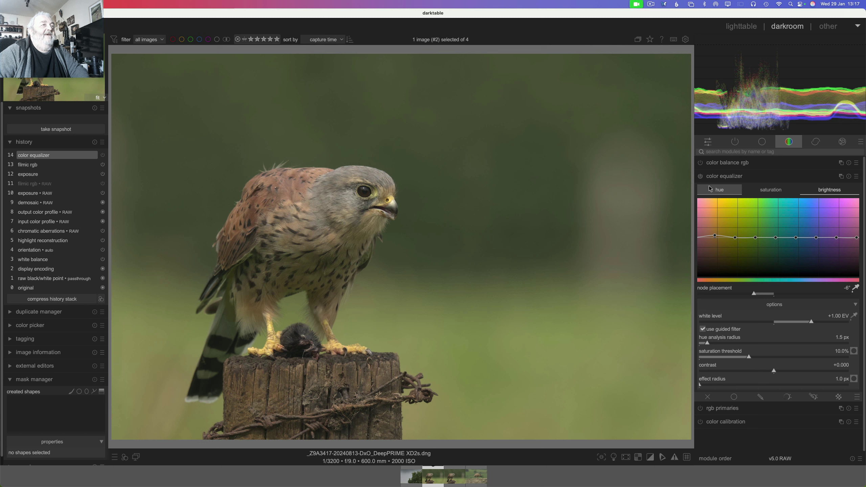
left_click(701, 176)
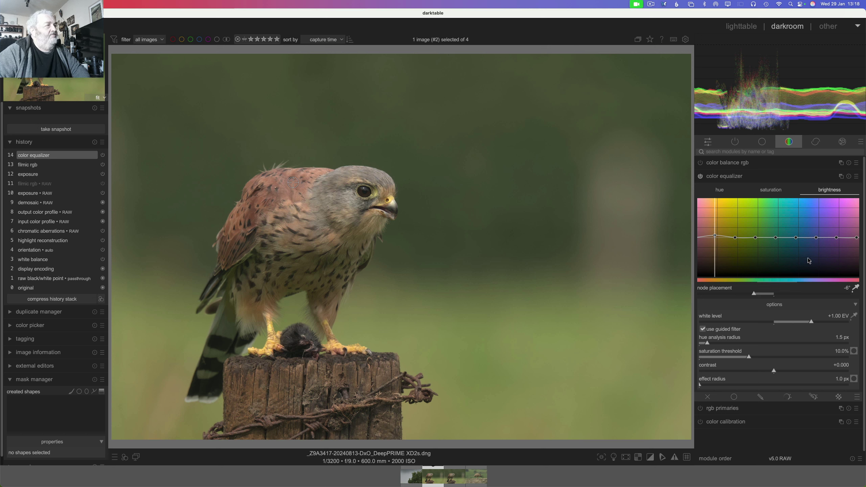
Step: Give color equalizer a drawn & parametric mask, activate its brush shape and check the mask display briefly
left_click(814, 397)
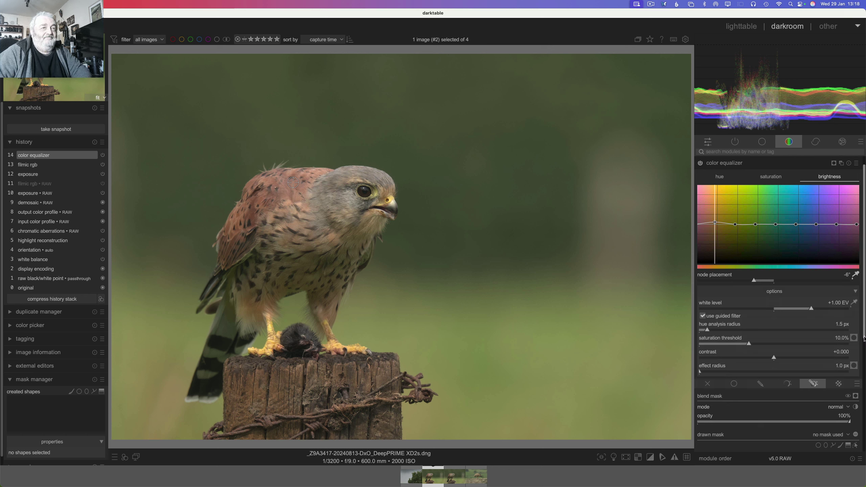
left_click_drag(864, 338, 861, 392)
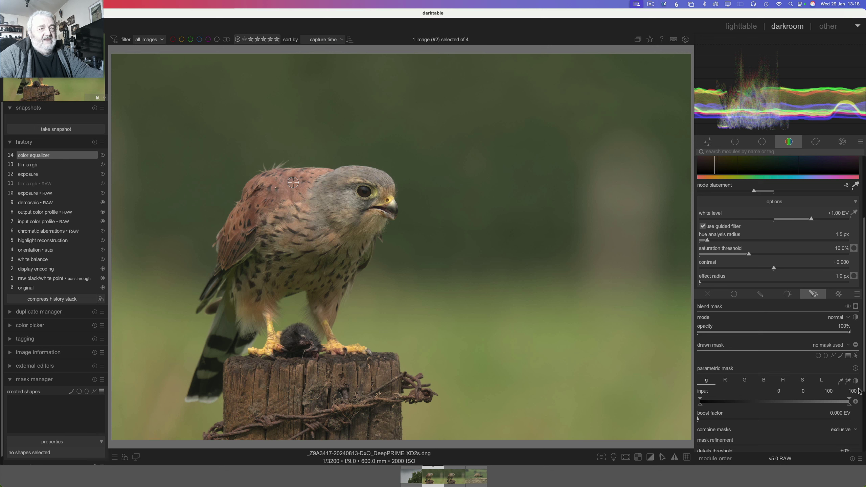
left_click(841, 357)
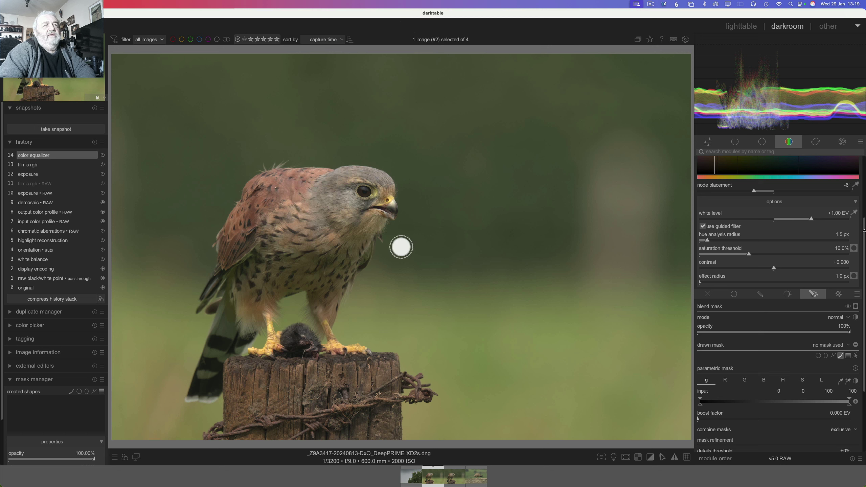
left_click(856, 306)
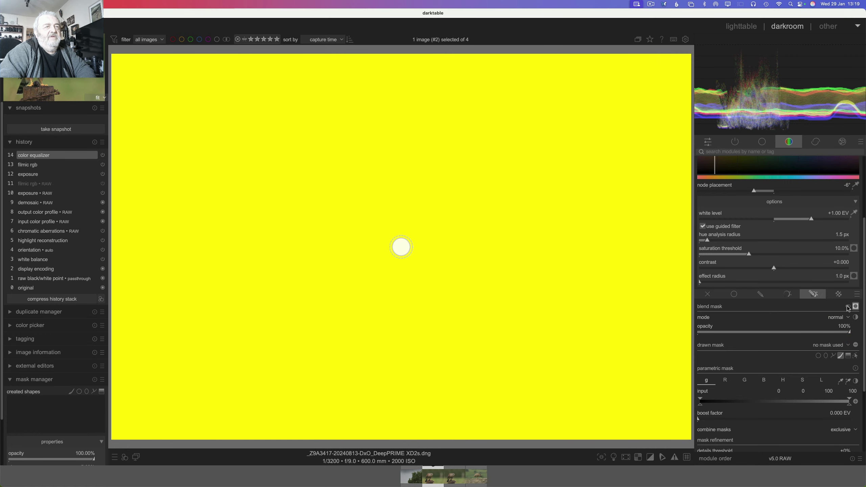
left_click(856, 307)
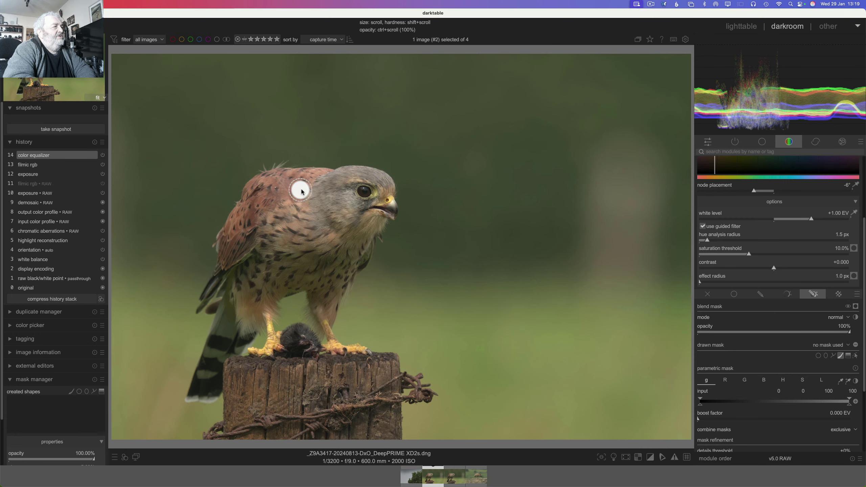
Step: Brush the drawn mask over the kestrel's reddish back and wing, displaying the mask overlay to fill the gaps
left_click_drag(300, 184, 267, 209)
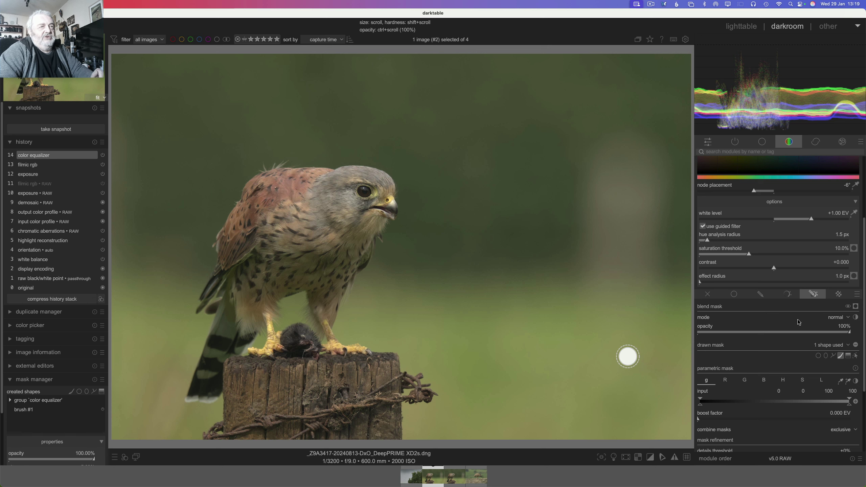
left_click(848, 306)
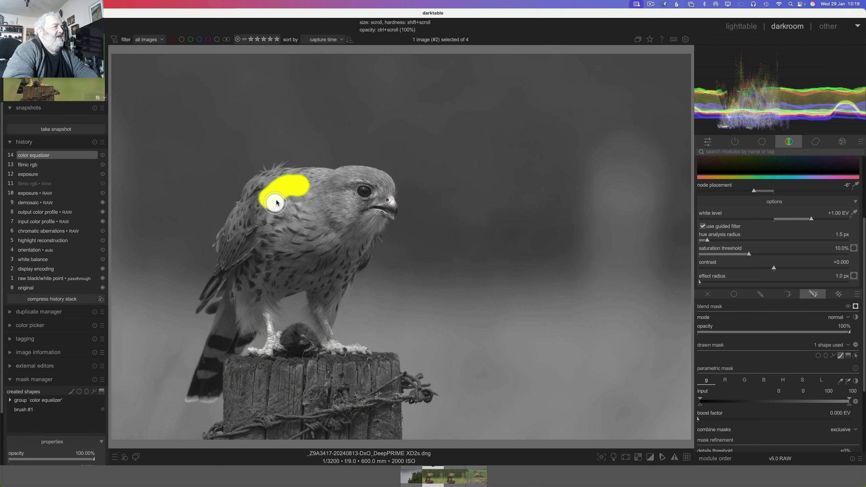
mouse_move(279, 183)
left_mouse_down()
mouse_move(259, 196)
mouse_move(254, 218)
mouse_move(265, 199)
mouse_move(229, 252)
mouse_move(246, 235)
mouse_move(240, 226)
mouse_move(239, 241)
left_mouse_up()
mouse_move(300, 185)
left_mouse_down()
mouse_move(306, 181)
mouse_move(277, 182)
left_mouse_up()
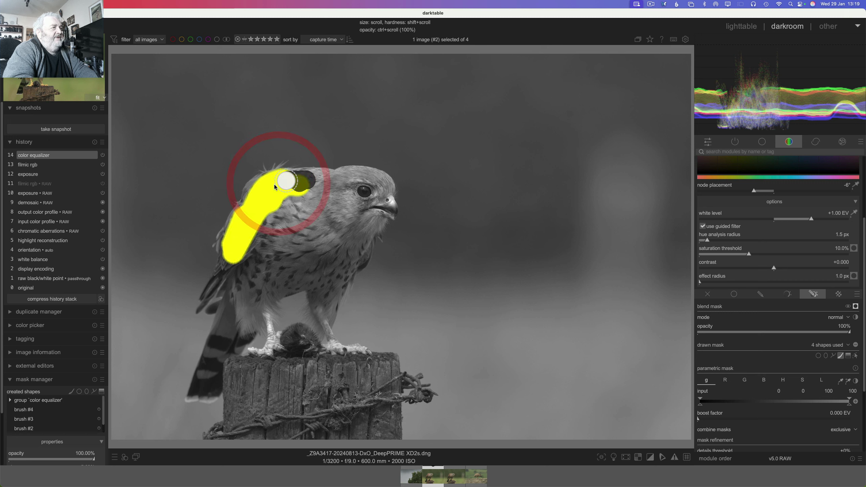
left_click(254, 188)
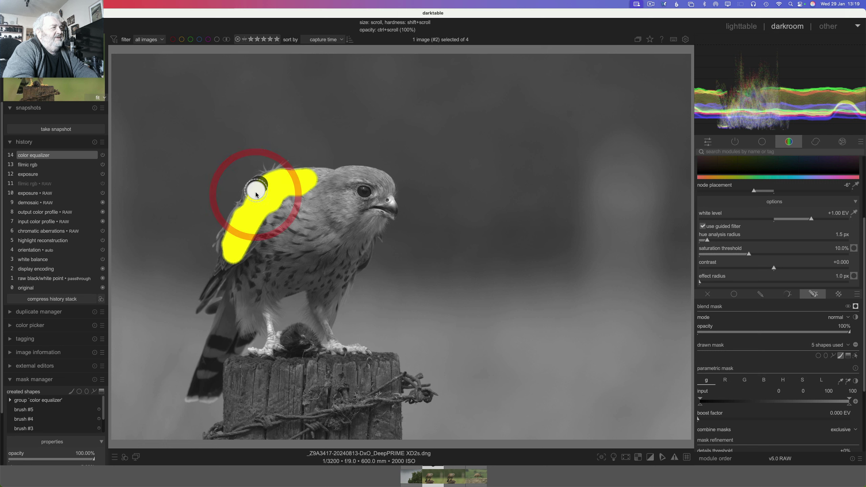
mouse_move(271, 214)
left_mouse_down()
mouse_move(289, 195)
mouse_move(263, 208)
mouse_move(252, 232)
left_mouse_up()
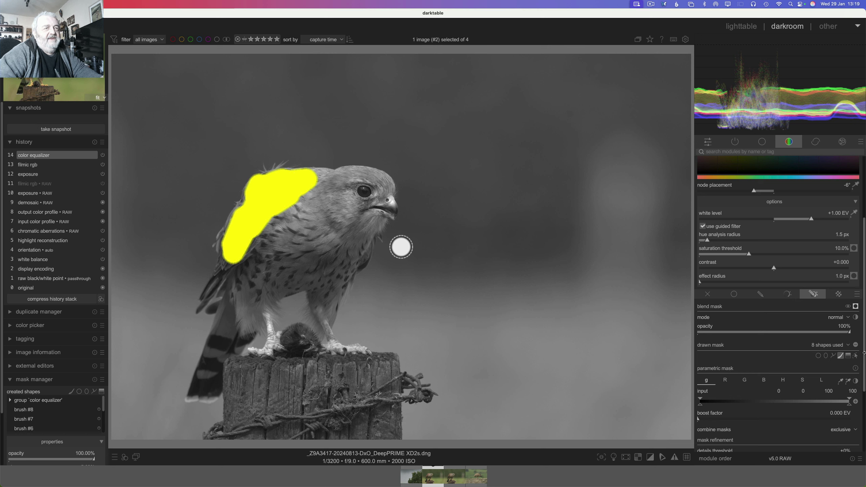
Step: Refine the mask with a feathering radius of 12.1 px, a blurring radius of 8.2 px and mask contrast of +36%
left_click_drag(864, 363, 860, 419)
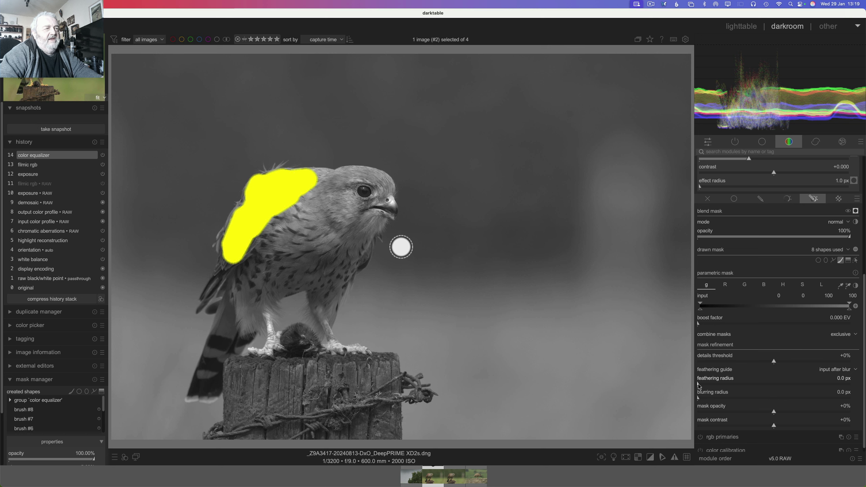
left_click_drag(702, 384, 704, 383)
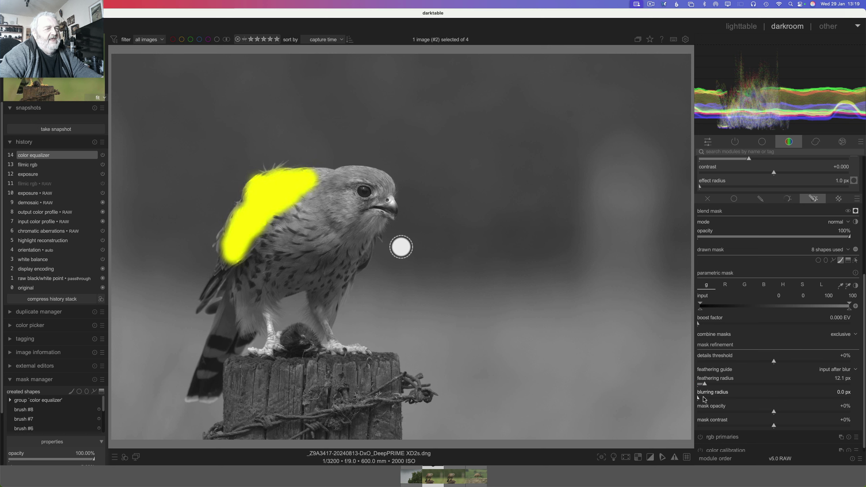
left_click_drag(706, 399, 719, 414)
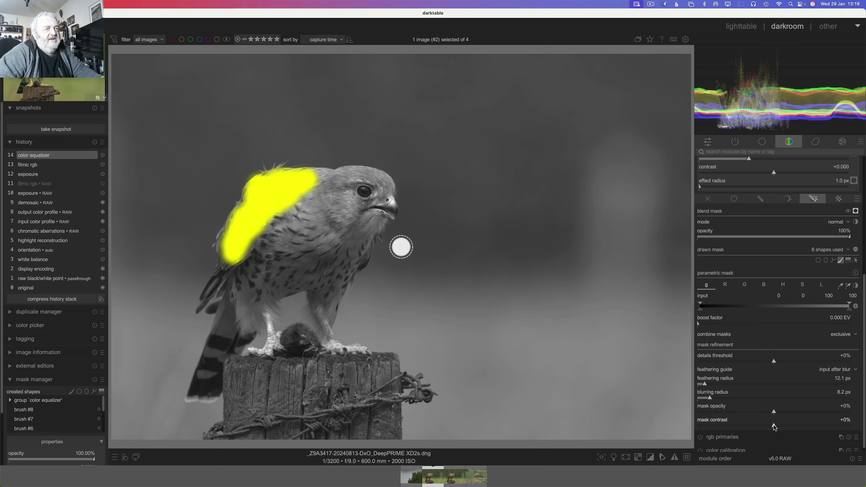
left_click_drag(774, 424, 803, 425)
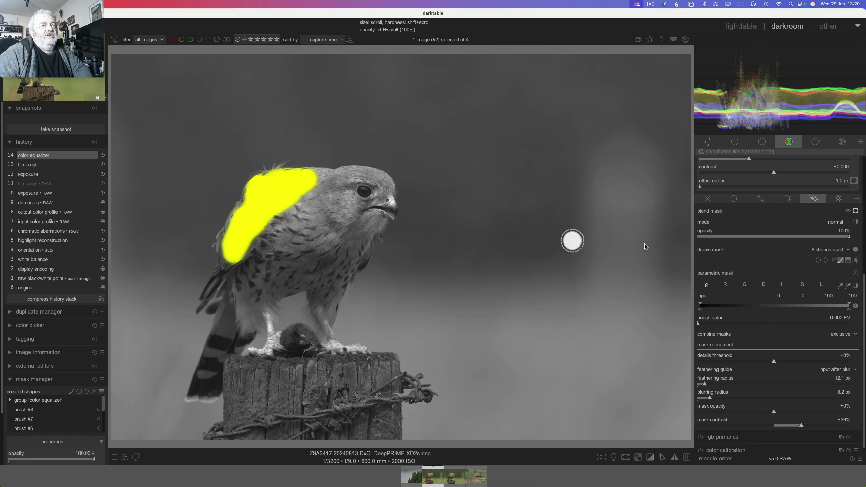
Step: Hide the mask overlay, collapse color equalizer and compare the masked adjustment by switching the module off and on
left_click(856, 212)
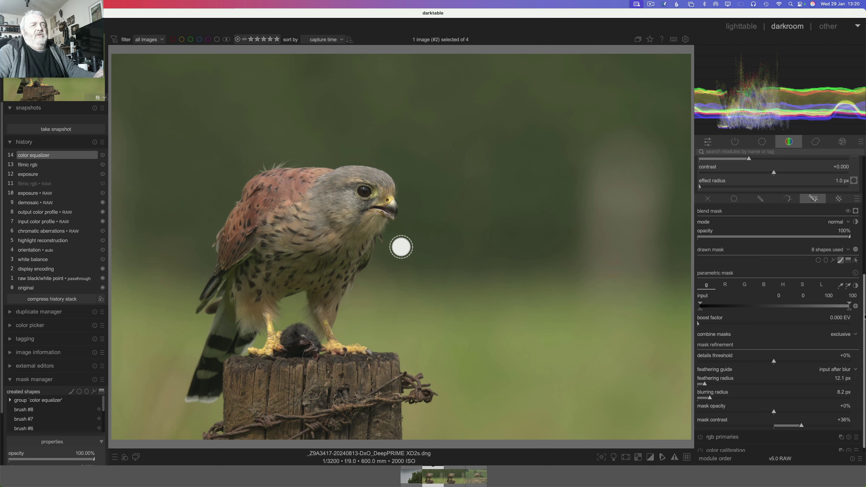
left_click_drag(865, 316, 864, 197)
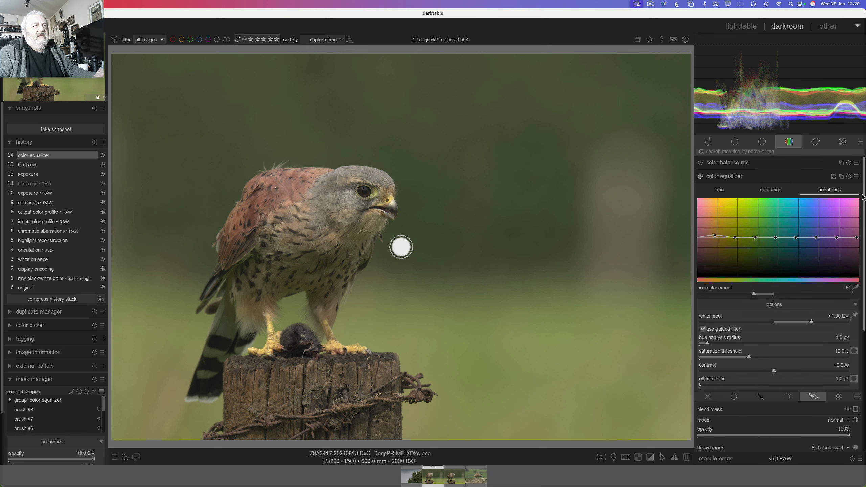
left_click(731, 176)
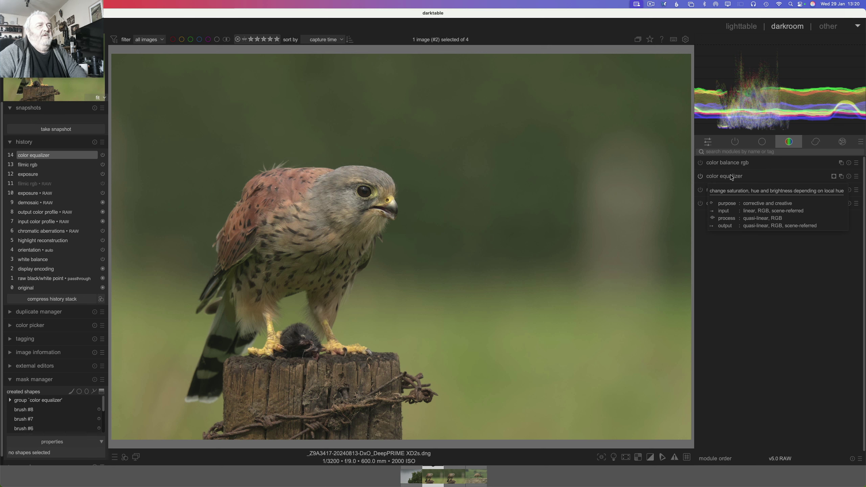
left_click(700, 177)
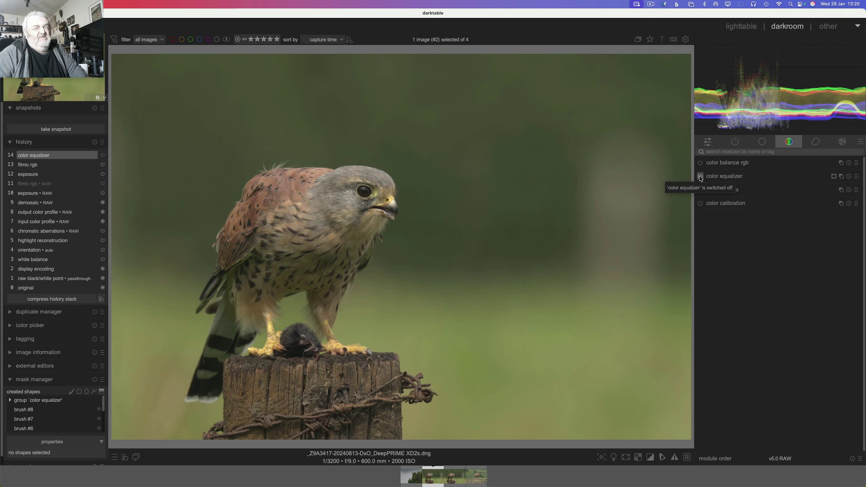
left_click(700, 176)
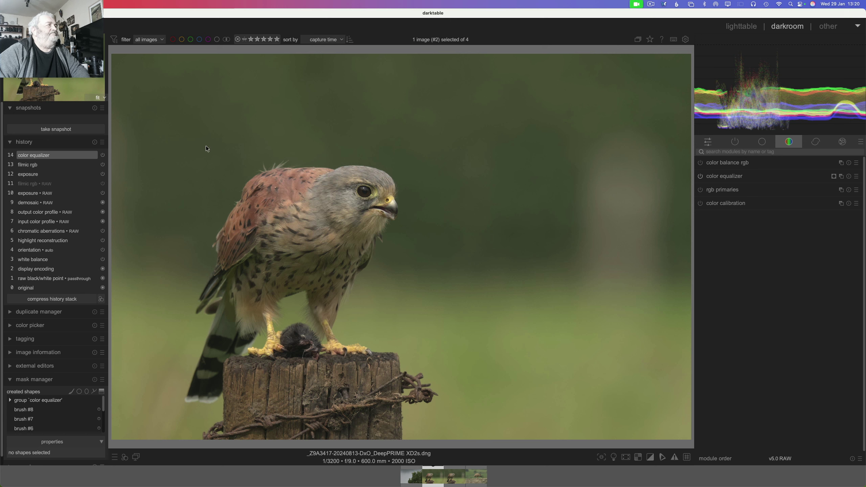
Step: Switch on contrast equalizer and raise the fine-detail end of its luma curve, judging the kestrel's head at 100%
left_click(98, 97)
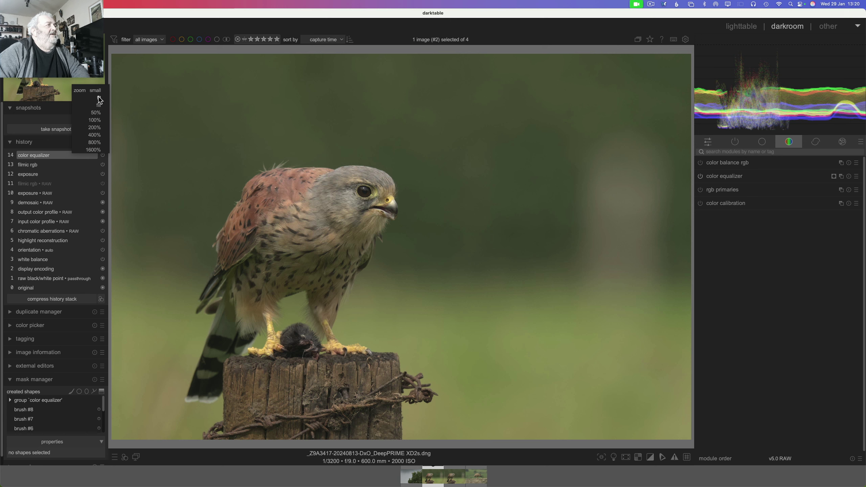
left_click(95, 120)
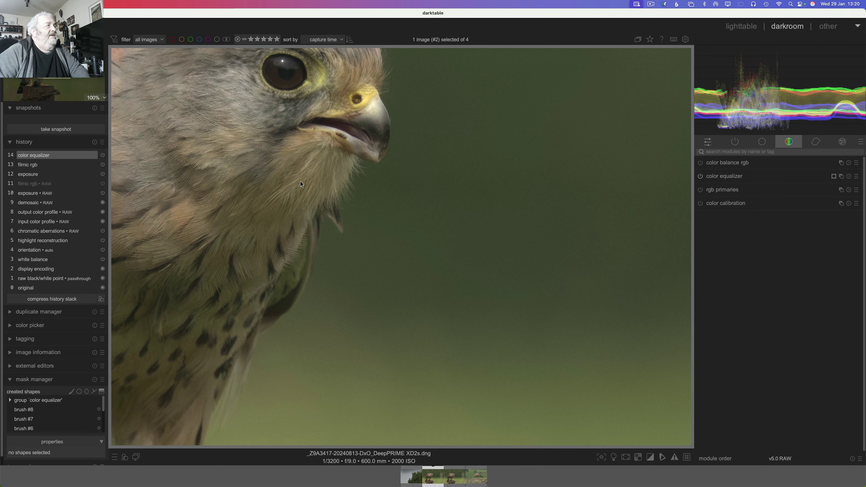
left_click_drag(68, 79, 51, 82)
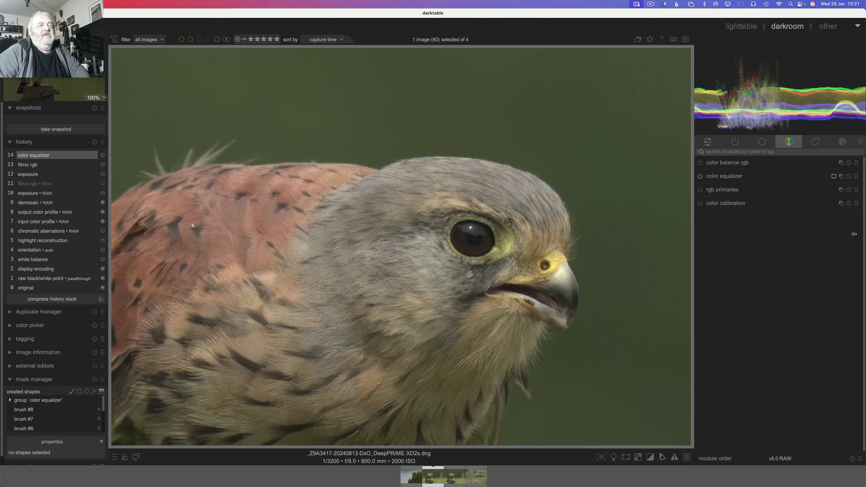
left_click(845, 145)
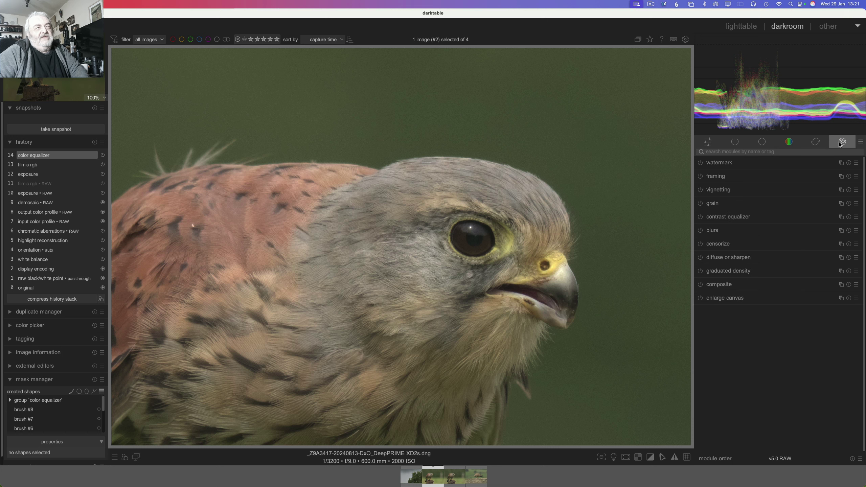
left_click(701, 217)
left_click(741, 216)
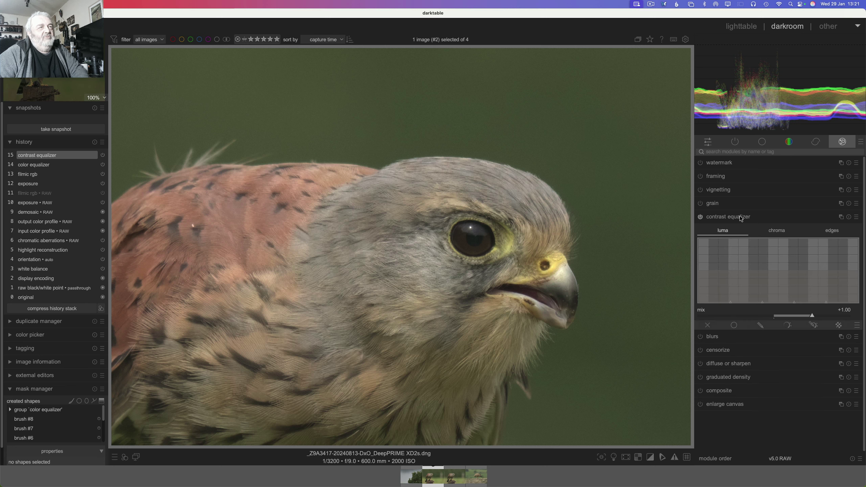
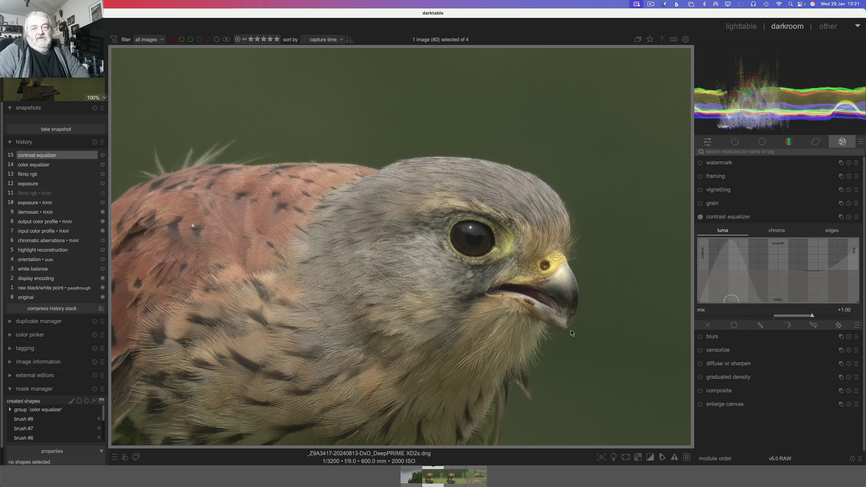
Step: Give contrast equalizer a drawn & parametric mask and activate its brush shape
scroll(609, 334, "down", 1)
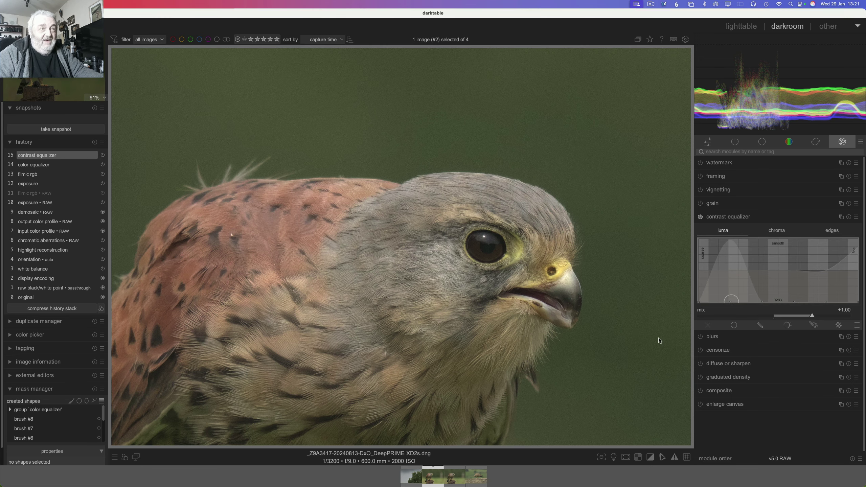
left_click(813, 325)
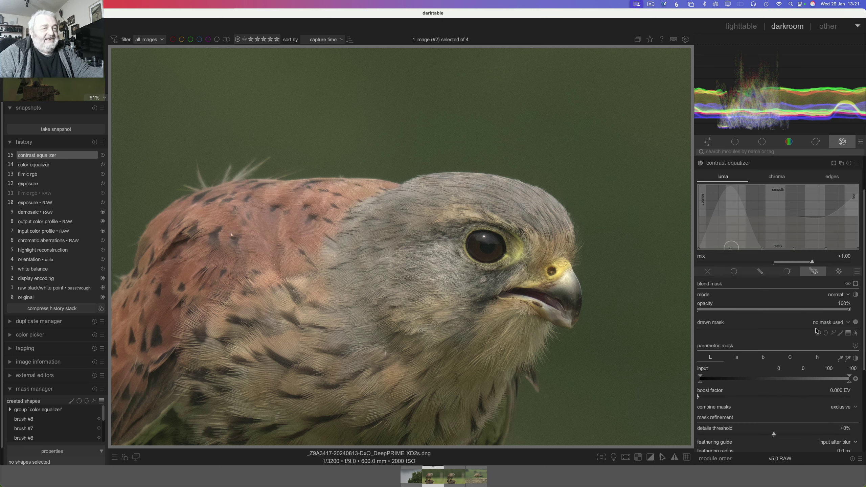
left_click(841, 334)
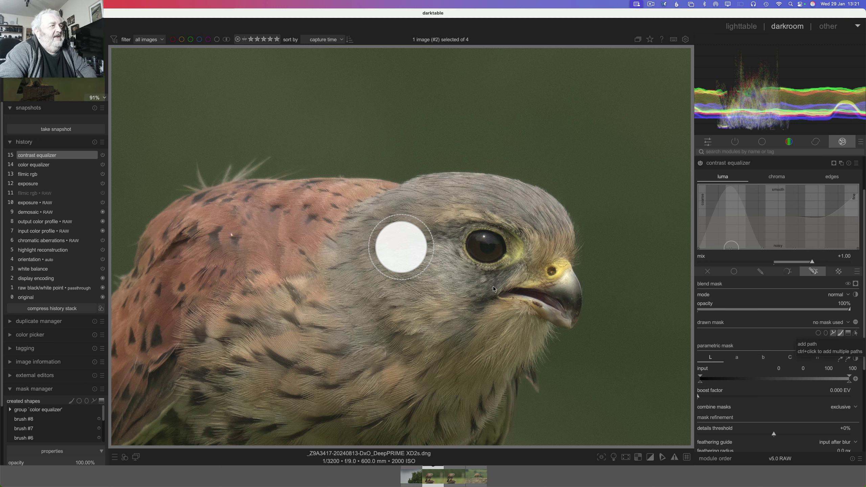
Step: Brush the contrast equalizer mask over the kestrel's head, neck, back and wing with broad strokes
mouse_move(423, 256)
left_mouse_down()
mouse_move(450, 246)
mouse_move(499, 248)
mouse_move(495, 236)
mouse_move(502, 255)
mouse_move(491, 289)
mouse_move(471, 254)
mouse_move(427, 321)
mouse_move(478, 296)
mouse_move(468, 261)
mouse_move(367, 270)
mouse_move(372, 319)
left_mouse_up()
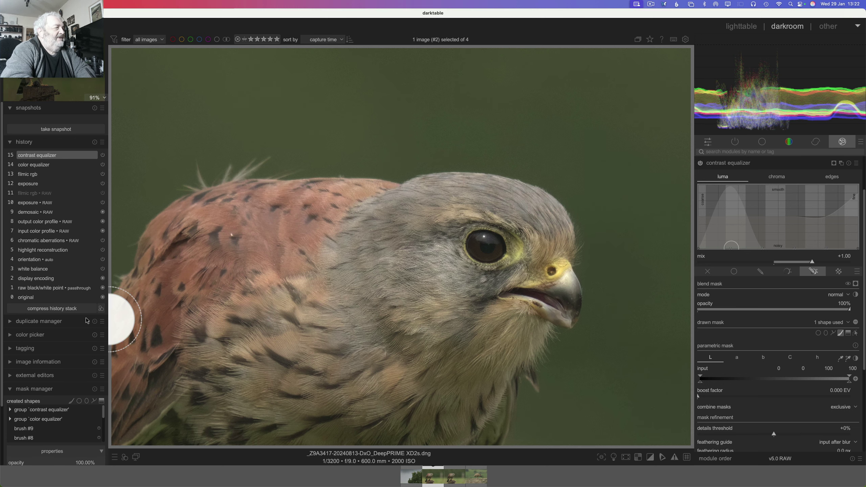
left_click(9, 142)
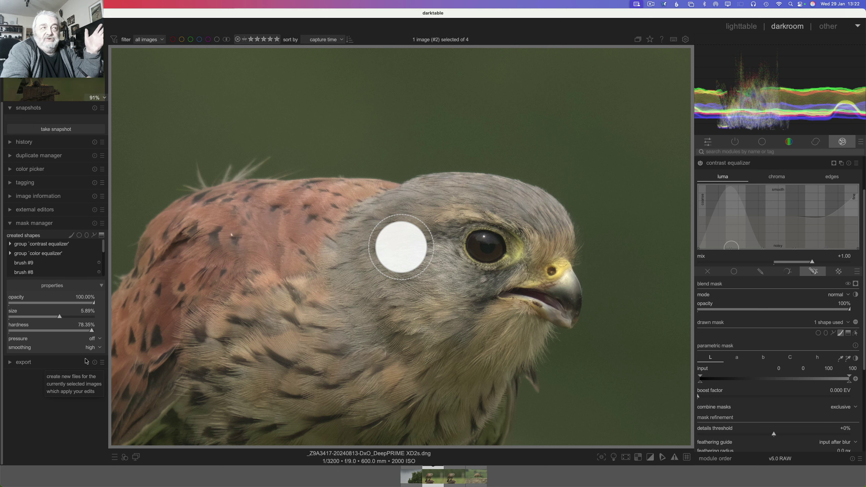
mouse_move(406, 298)
left_mouse_down()
mouse_move(387, 324)
mouse_move(453, 321)
mouse_move(508, 295)
mouse_move(480, 344)
mouse_move(451, 346)
left_mouse_up()
mouse_move(302, 252)
left_mouse_down()
mouse_move(249, 242)
mouse_move(252, 224)
mouse_move(314, 215)
mouse_move(353, 228)
mouse_move(313, 223)
left_mouse_up()
left_click_drag(331, 229, 292, 236)
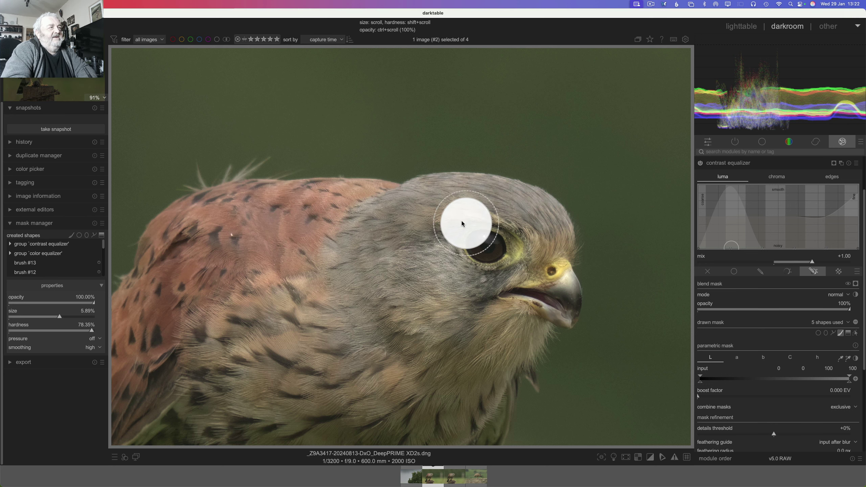
left_click_drag(456, 216, 352, 238)
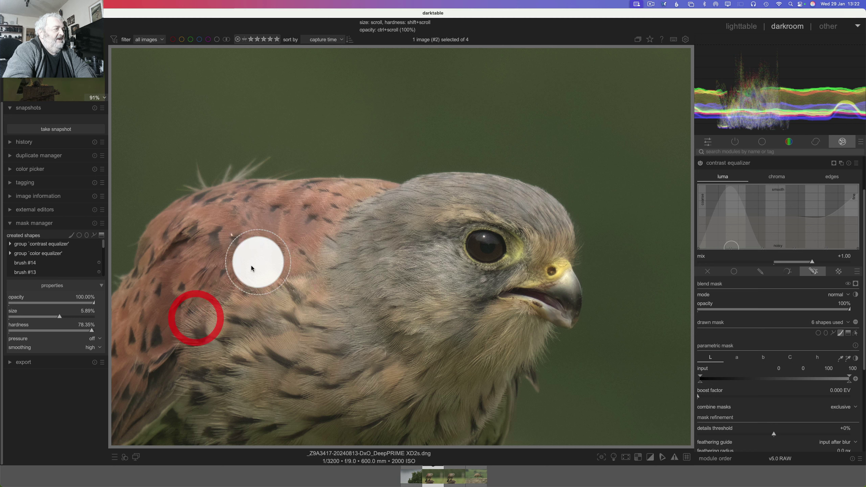
mouse_move(257, 261)
left_mouse_down()
mouse_move(179, 348)
mouse_move(194, 373)
left_mouse_up()
left_click(197, 379)
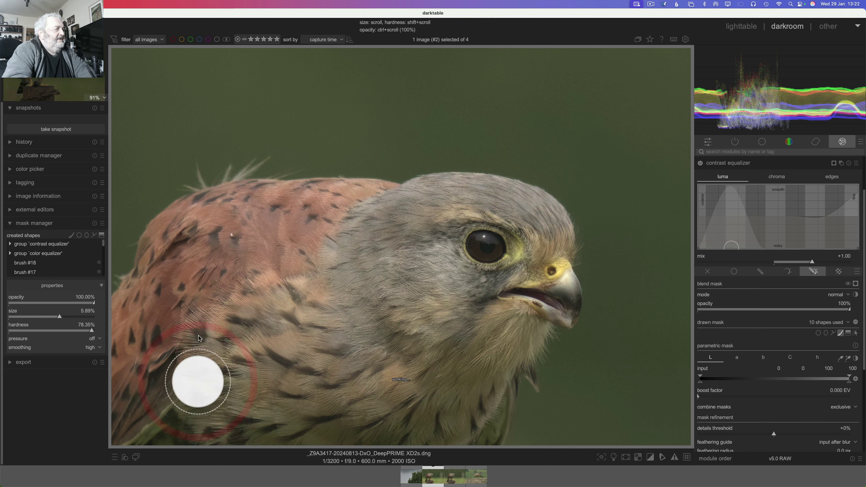
left_click_drag(150, 323, 155, 349)
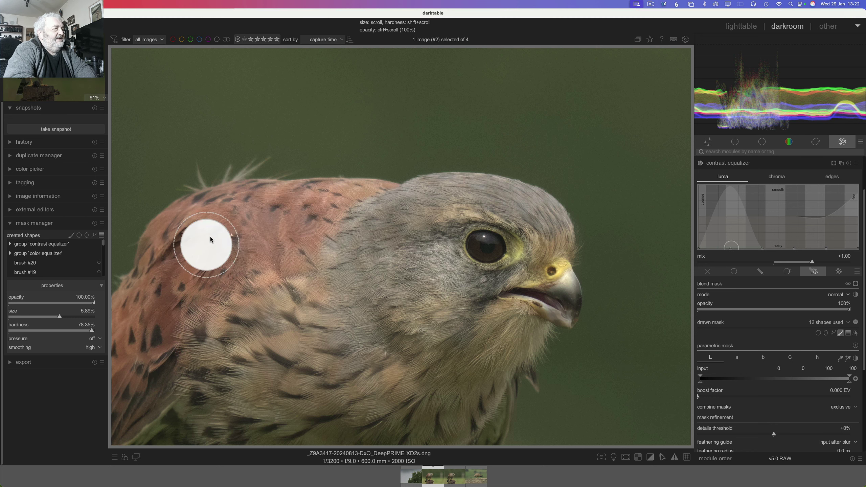
left_click_drag(207, 246, 203, 226)
mouse_move(194, 291)
left_mouse_down()
mouse_move(197, 263)
mouse_move(184, 316)
left_mouse_up()
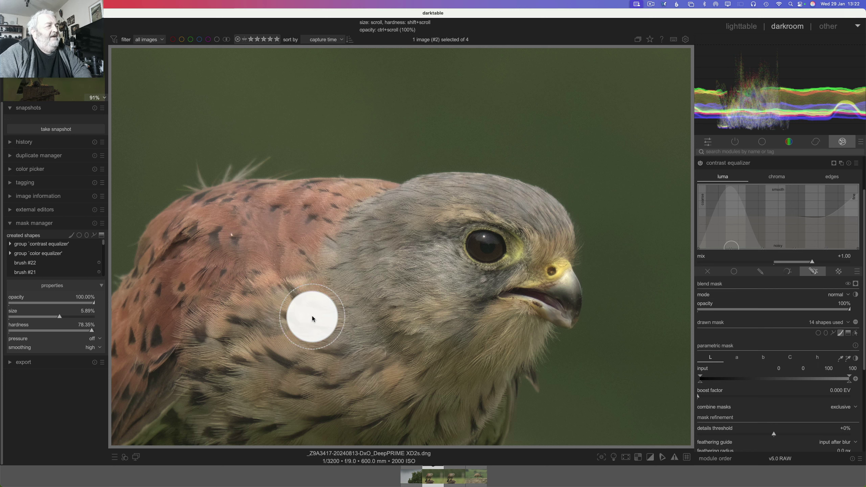
Step: Display the mask overlay, reduce the brush size to 1.78% and extend the mask along the crown and forehead edge
left_click(856, 284)
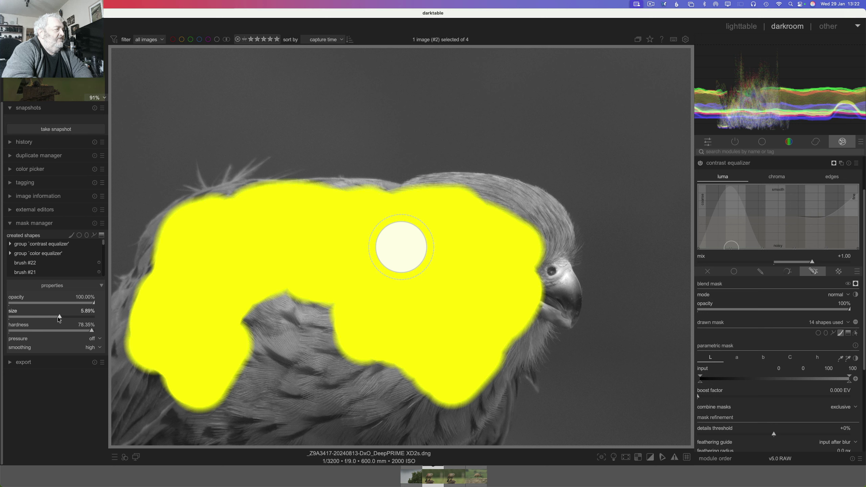
left_click_drag(58, 317, 48, 317)
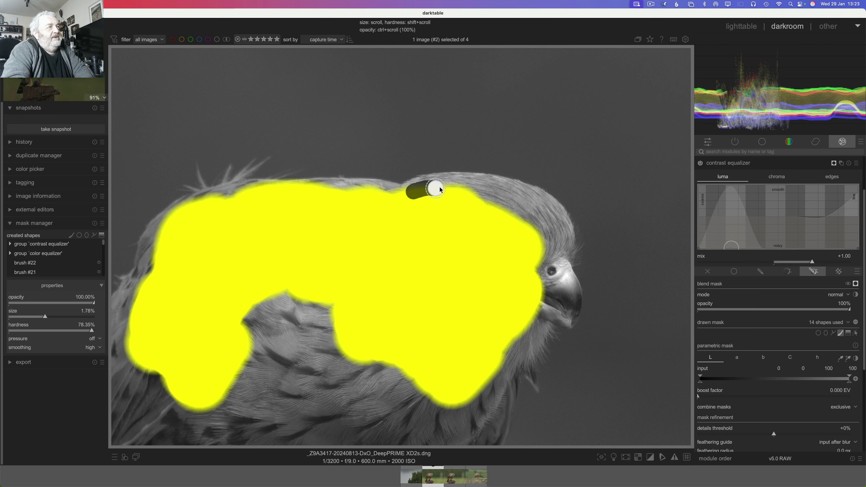
left_click_drag(456, 189, 530, 218)
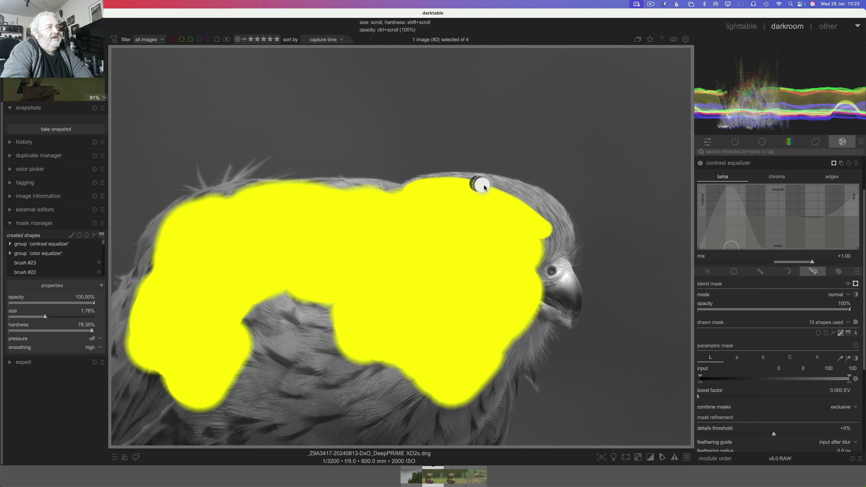
mouse_move(484, 186)
left_mouse_down()
mouse_move(533, 207)
mouse_move(548, 244)
left_mouse_up()
mouse_move(535, 206)
left_mouse_down()
mouse_move(560, 237)
mouse_move(554, 249)
mouse_move(561, 237)
mouse_move(562, 247)
mouse_move(546, 261)
mouse_move(552, 246)
mouse_move(529, 271)
left_mouse_up()
left_click(552, 246)
right_click(543, 270)
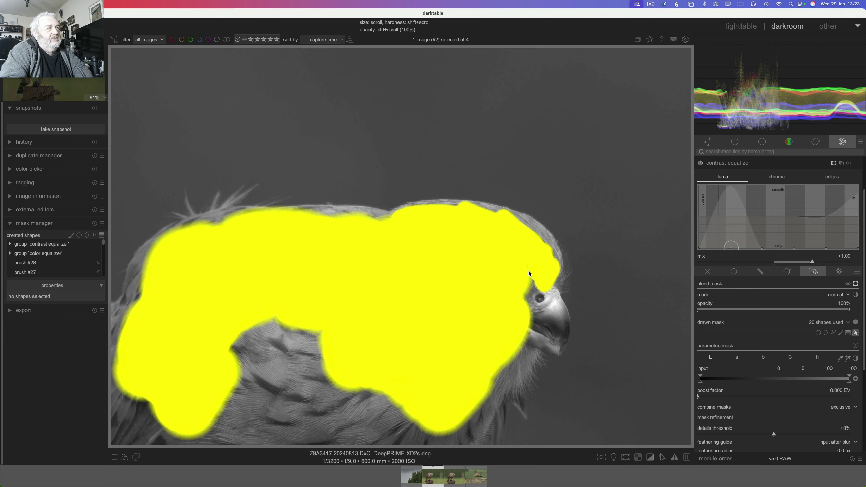
Step: Brush the contrast equalizer mask over the unmasked beak, throat, breast and lower body areas
left_click(842, 333)
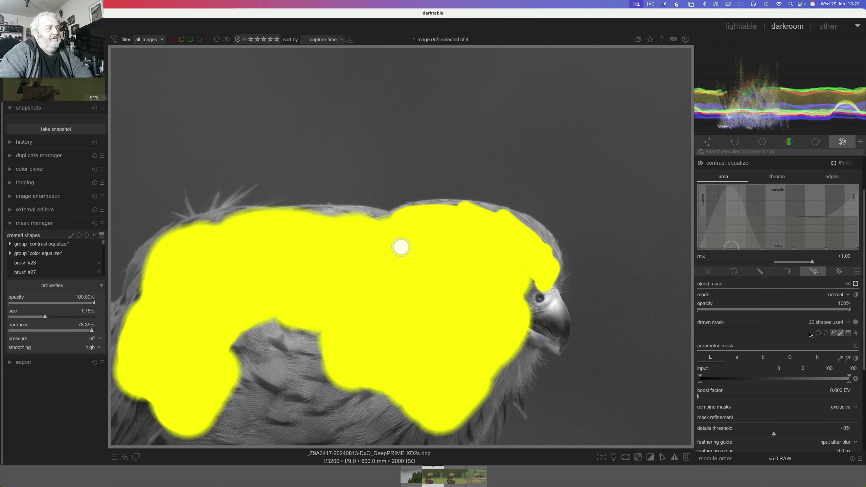
mouse_move(531, 289)
left_mouse_down()
mouse_move(528, 300)
mouse_move(528, 265)
mouse_move(522, 305)
mouse_move(544, 310)
mouse_move(522, 324)
left_mouse_up()
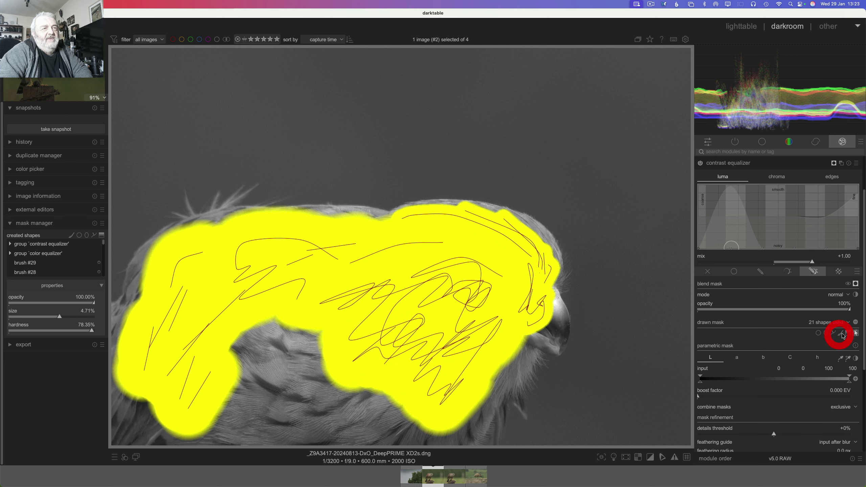
left_click(842, 334)
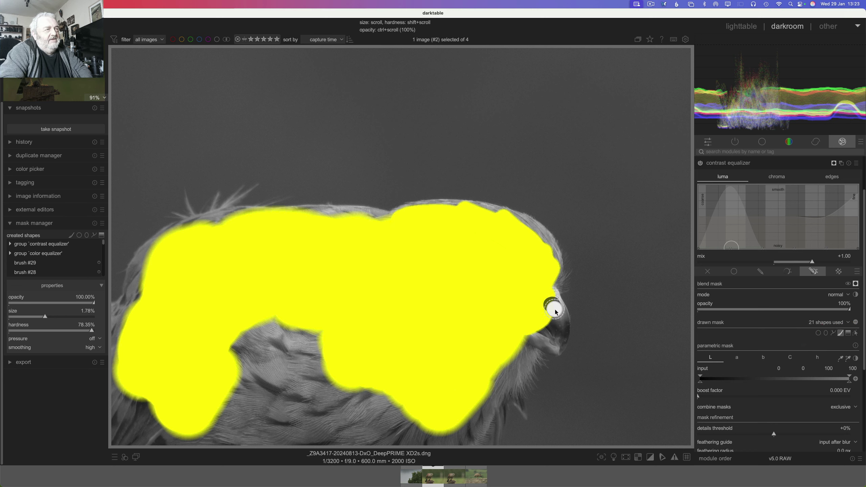
mouse_move(558, 329)
left_mouse_down()
mouse_move(527, 338)
mouse_move(497, 385)
mouse_move(502, 363)
mouse_move(488, 389)
mouse_move(515, 377)
mouse_move(471, 425)
mouse_move(448, 417)
mouse_move(422, 428)
mouse_move(412, 410)
mouse_move(397, 408)
mouse_move(354, 430)
mouse_move(387, 402)
mouse_move(353, 418)
mouse_move(373, 391)
mouse_move(308, 423)
mouse_move(355, 390)
mouse_move(295, 413)
mouse_move(317, 391)
mouse_move(292, 400)
mouse_move(308, 345)
mouse_move(265, 322)
mouse_move(301, 321)
mouse_move(333, 337)
mouse_move(307, 340)
mouse_move(315, 322)
mouse_move(211, 416)
mouse_move(222, 369)
mouse_move(234, 360)
mouse_move(242, 386)
mouse_move(225, 431)
mouse_move(248, 440)
mouse_move(396, 437)
mouse_move(273, 437)
mouse_move(357, 436)
mouse_move(276, 443)
mouse_move(329, 445)
mouse_move(430, 428)
mouse_move(358, 442)
mouse_move(379, 443)
mouse_move(483, 417)
mouse_move(405, 441)
left_mouse_up()
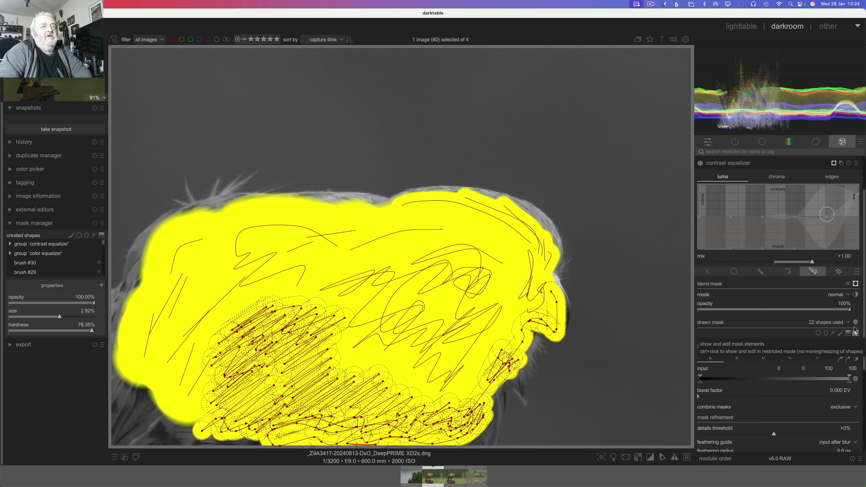
Step: Hide the mask overlay and shape outlines, and compare the masked contrast equalizer by switching the module off and on
left_click(856, 284)
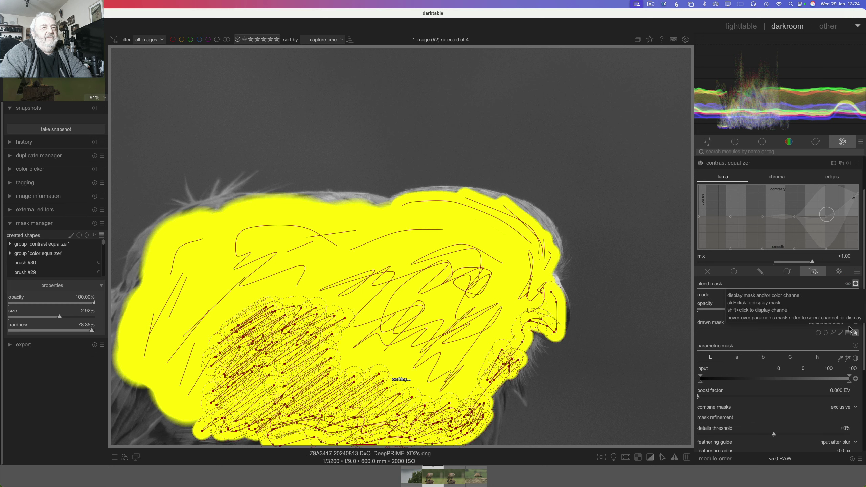
left_click(857, 333)
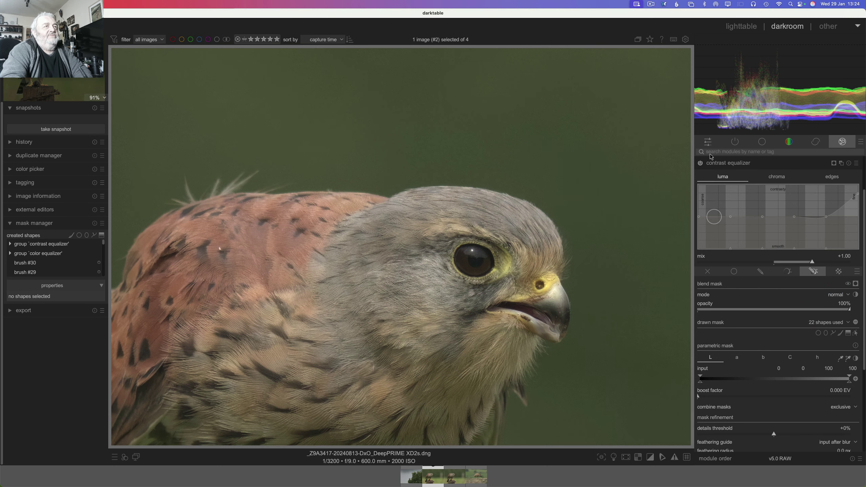
left_click(699, 170)
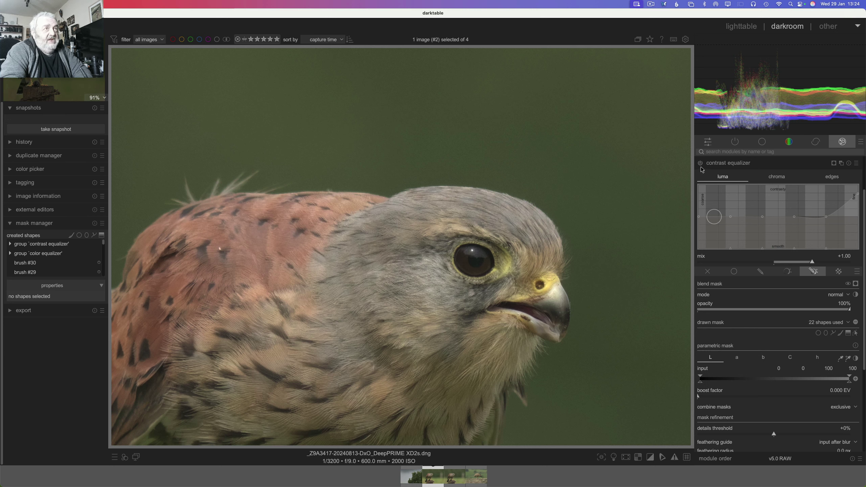
left_click(698, 164)
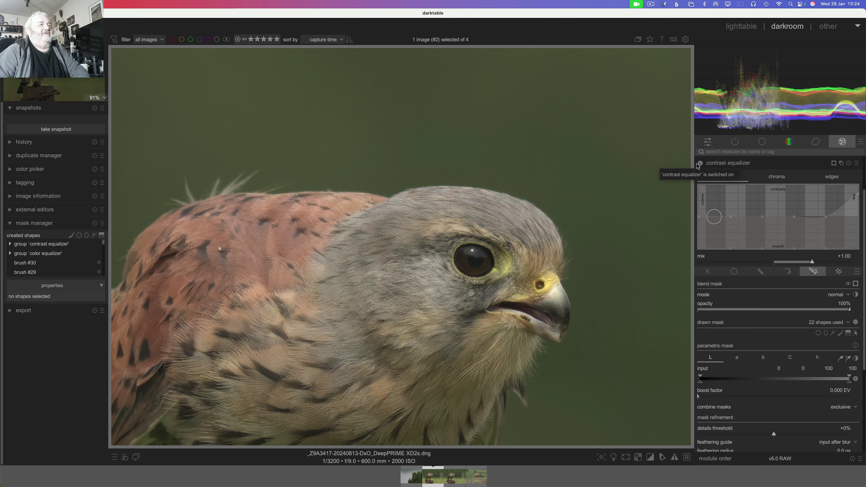
Step: Collapse filmic rgb and switch on the local contrast module
left_click(764, 146)
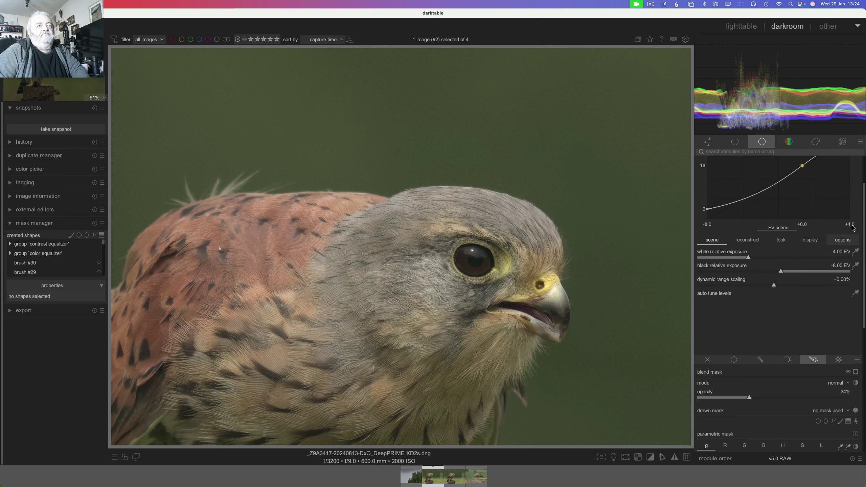
left_click(864, 217)
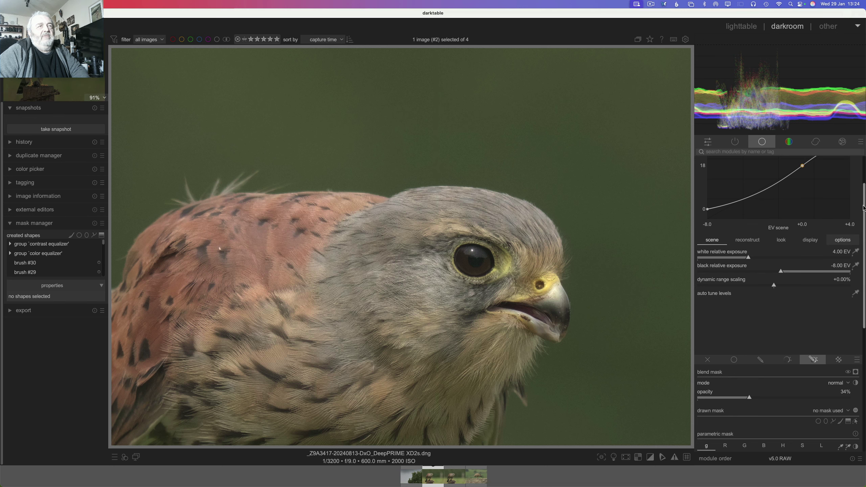
left_click_drag(865, 209, 846, 155)
left_click(721, 179)
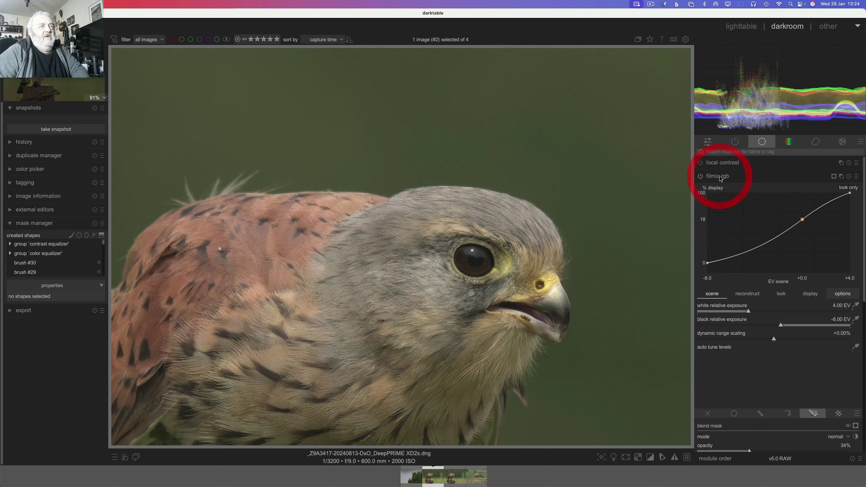
left_click(700, 163)
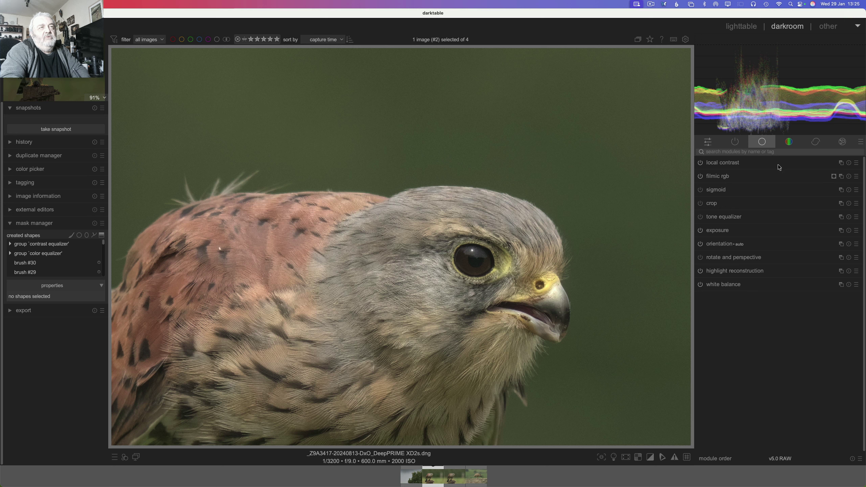
Step: Expand local contrast, enable a drawn and parametric mask for it, and start continuous brush drawing
left_click(734, 164)
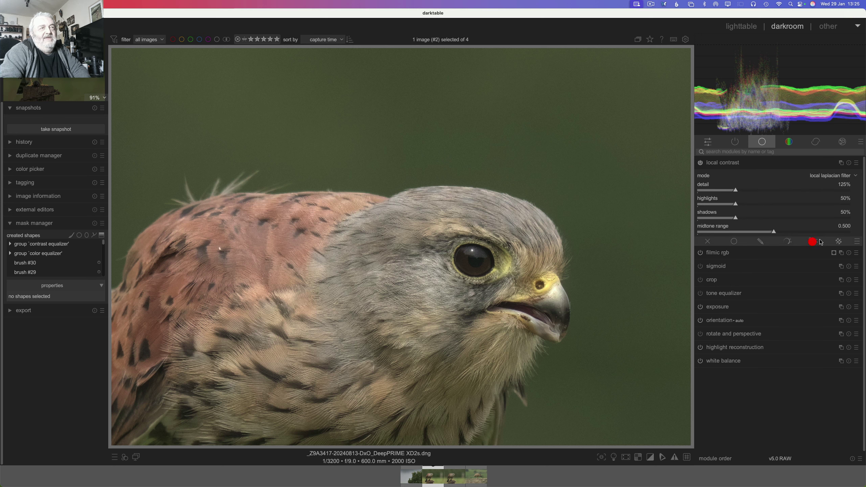
left_click(821, 242)
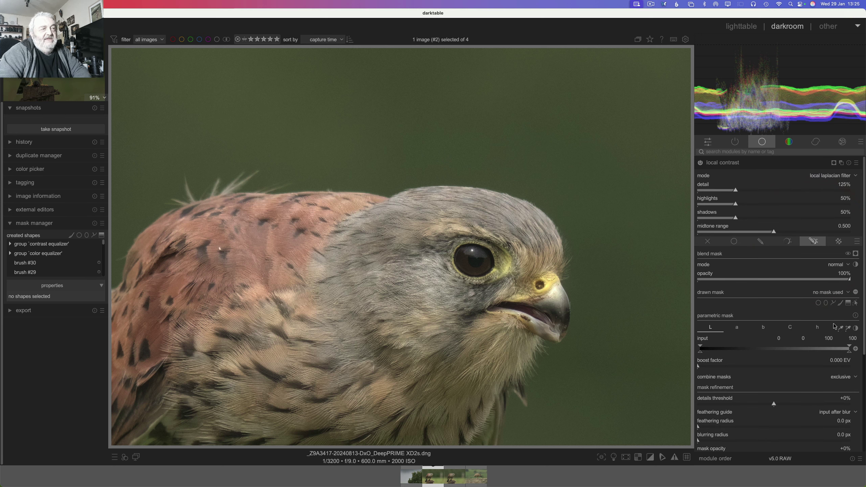
key("ctrl")
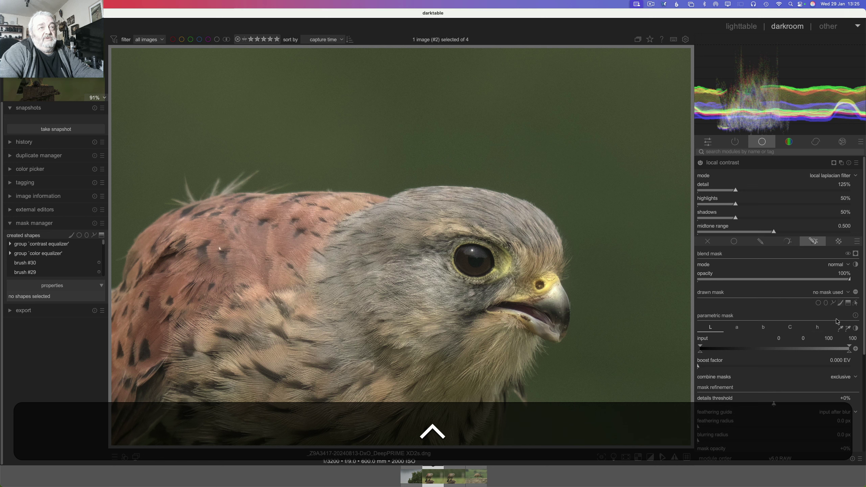
left_click(841, 302, "ctrl")
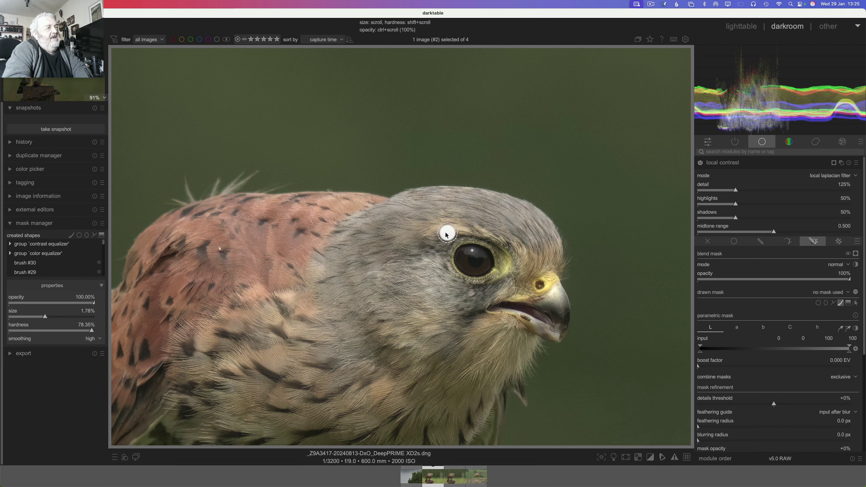
Step: Brush the local contrast mask over the kestrel's cheek, nape, brow and throat with the 1.78% brush
left_click(409, 244)
mouse_move(409, 244)
left_mouse_down()
mouse_move(385, 252)
mouse_move(374, 271)
left_mouse_up()
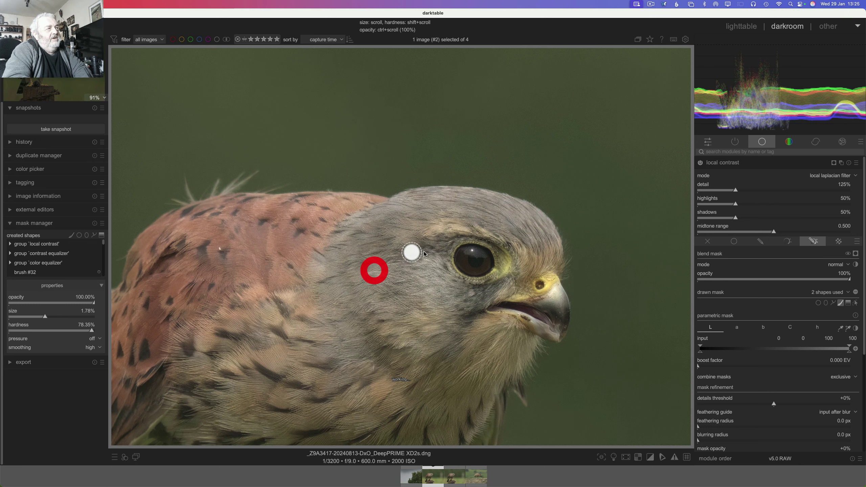
left_click_drag(426, 276, 357, 276)
mouse_move(426, 297)
left_mouse_down()
mouse_move(373, 299)
mouse_move(357, 309)
mouse_move(344, 300)
left_mouse_up()
left_click_drag(397, 299, 345, 293)
left_click_drag(437, 225, 350, 242)
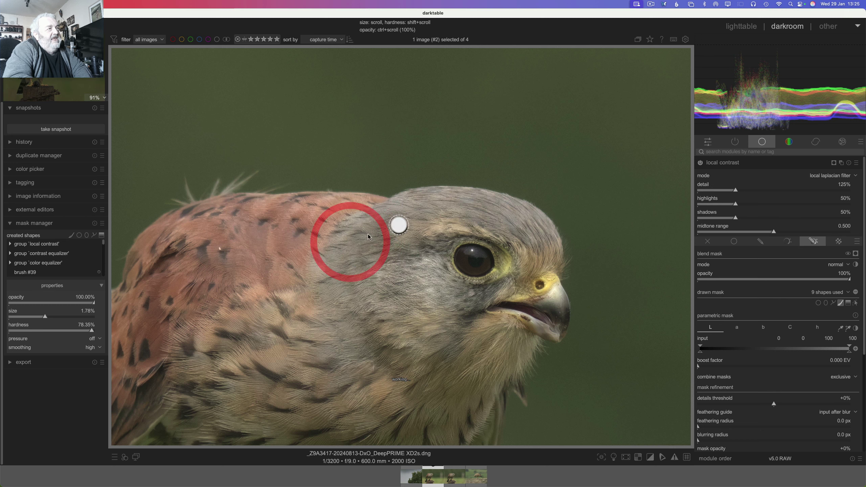
left_click_drag(393, 196, 347, 229)
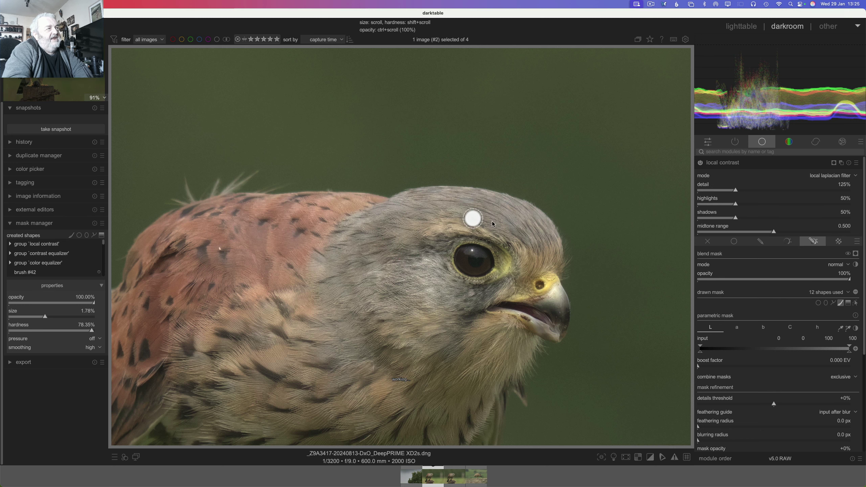
mouse_move(476, 225)
left_mouse_down()
mouse_move(510, 233)
mouse_move(432, 216)
mouse_move(526, 244)
mouse_move(526, 261)
mouse_move(501, 216)
mouse_move(528, 273)
mouse_move(524, 230)
mouse_move(513, 261)
left_mouse_up()
mouse_move(430, 314)
left_mouse_down()
mouse_move(387, 313)
mouse_move(393, 338)
mouse_move(362, 344)
mouse_move(421, 355)
mouse_move(398, 361)
mouse_move(416, 357)
left_mouse_up()
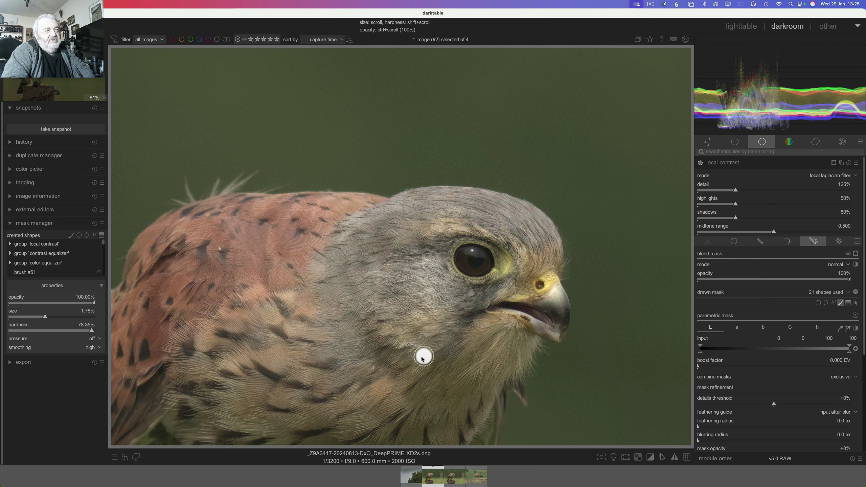
Step: Extend the local contrast mask with brush strokes over the side of the neck and the area behind the cheek
left_click(344, 294)
left_click(356, 310)
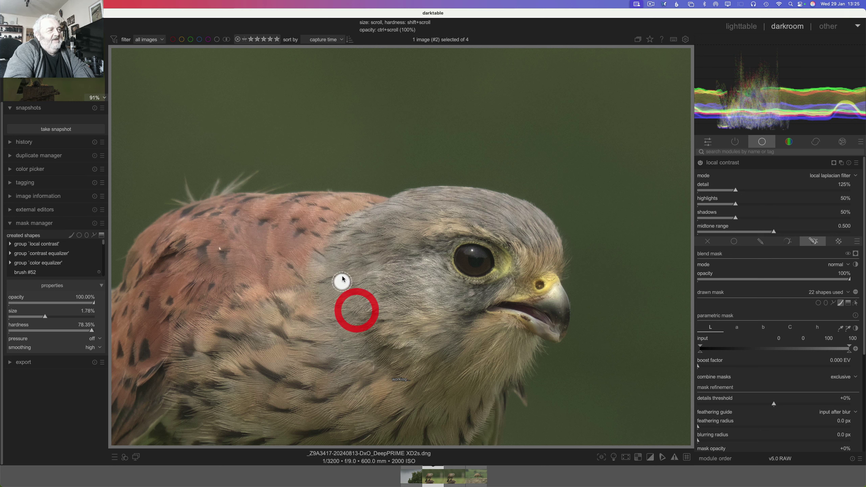
left_click(356, 329)
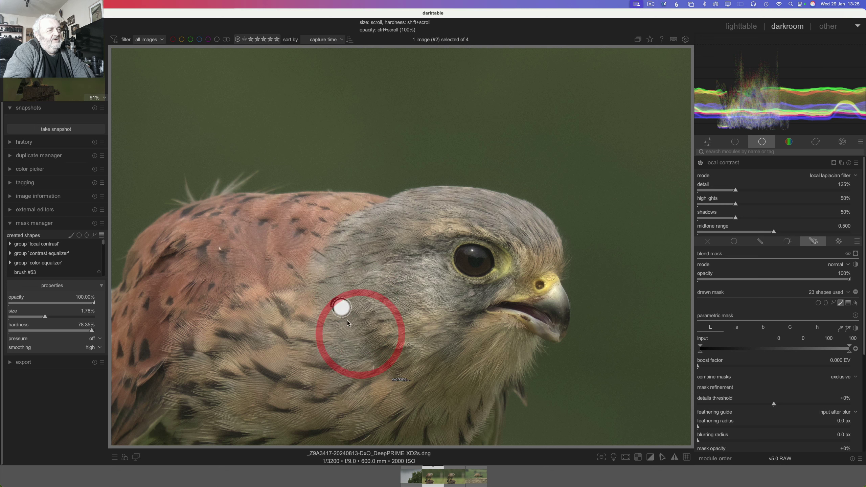
left_click(368, 266)
left_click(384, 245)
left_click(368, 252)
left_click(368, 262)
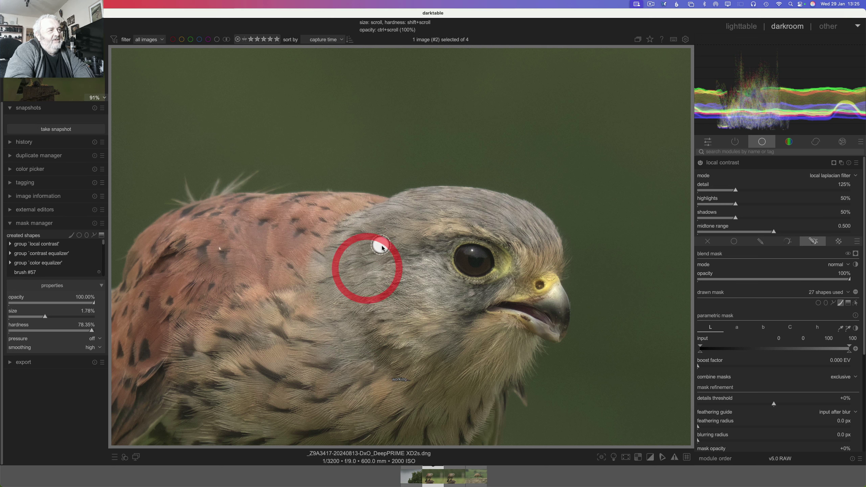
left_click(351, 264)
Step: Brush the local contrast mask around the kestrel's eye, between eye and beak, and under the beak
left_click(436, 252)
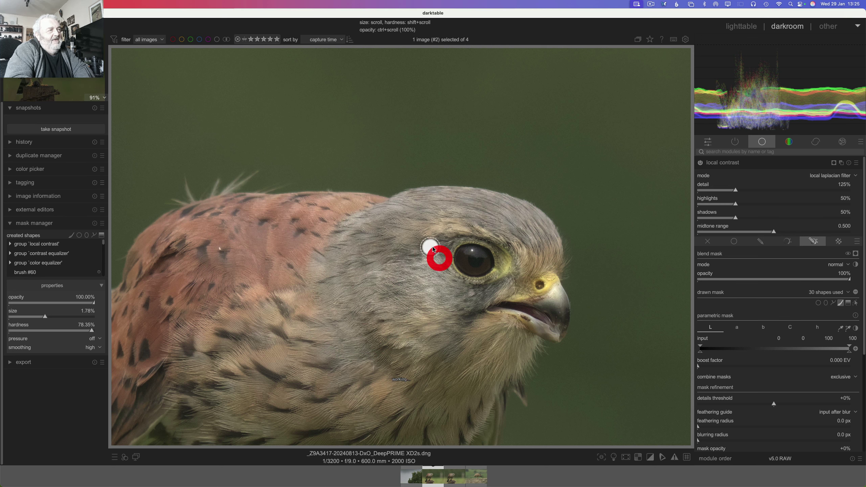
left_click(440, 271)
left_click(452, 285)
left_click(474, 302)
left_click(436, 295)
left_click(453, 293)
left_click(511, 267)
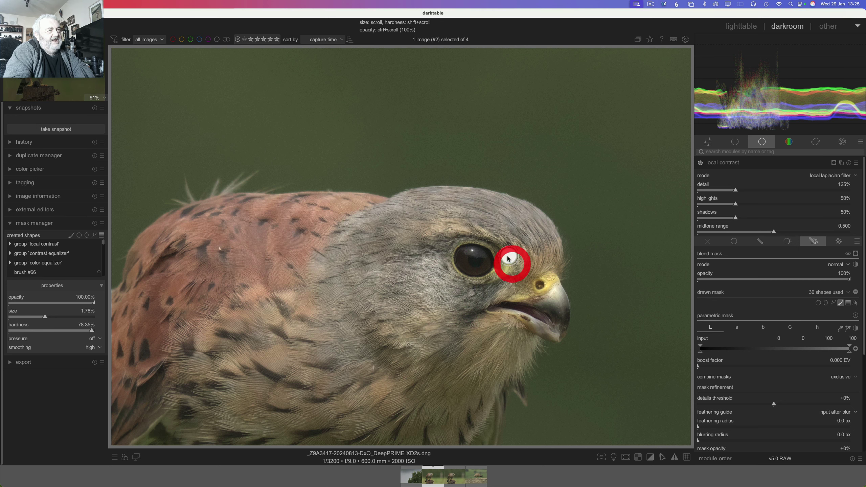
left_click(529, 338)
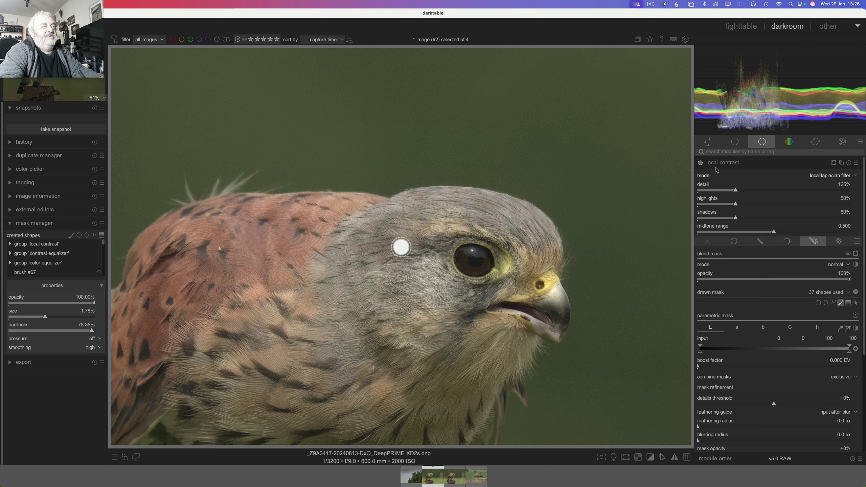
Step: End the brush drawing and compare the masked local contrast by switching the module off and on
left_click(701, 163)
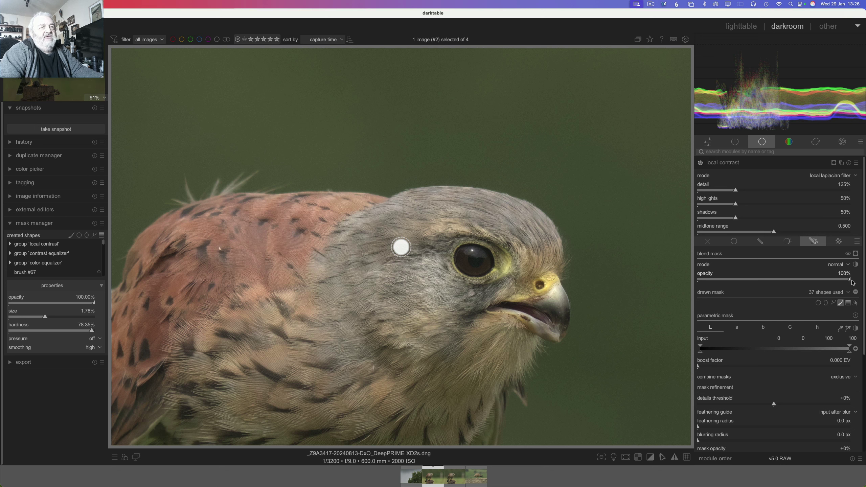
left_click(856, 304)
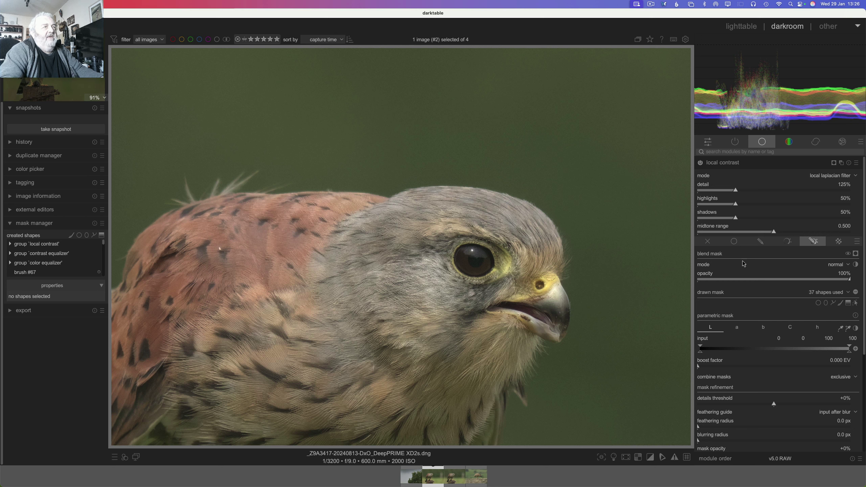
left_click(701, 164)
left_click(701, 164)
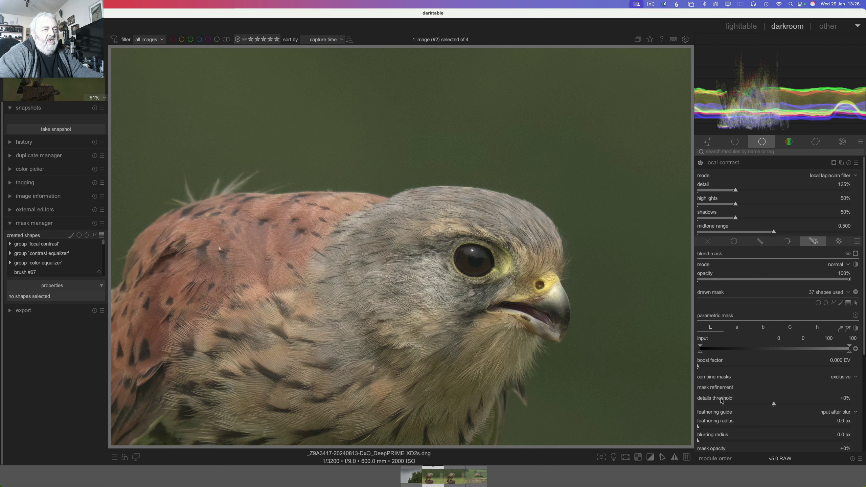
Step: Set the local contrast mask's feathering radius to 27.0 px and blurring radius to 6.8 px, collapse the module and compare it off and on
mouse_move(699, 427)
left_mouse_down()
mouse_move(710, 429)
mouse_move(699, 443)
mouse_move(708, 441)
left_mouse_up()
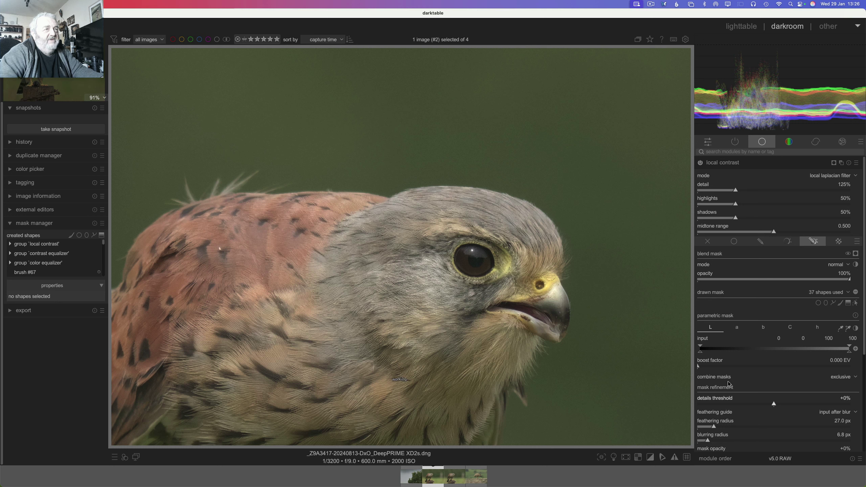
left_click(701, 162)
left_click(701, 163)
left_click(703, 163)
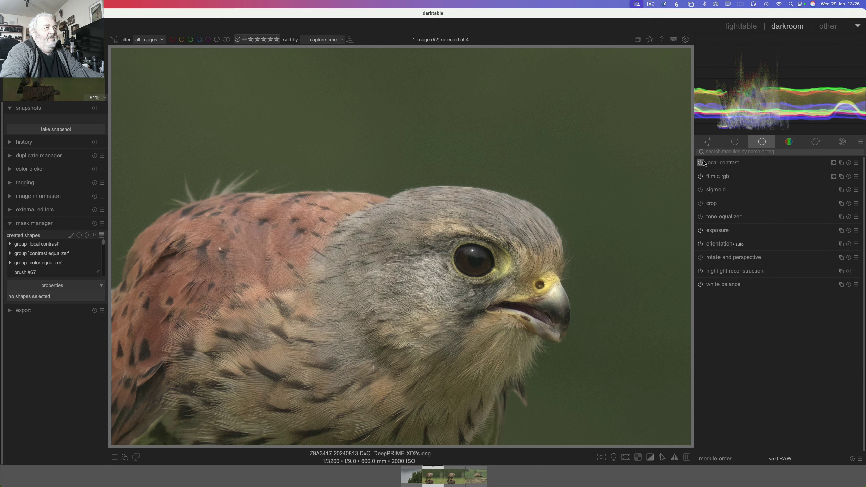
left_click(701, 163)
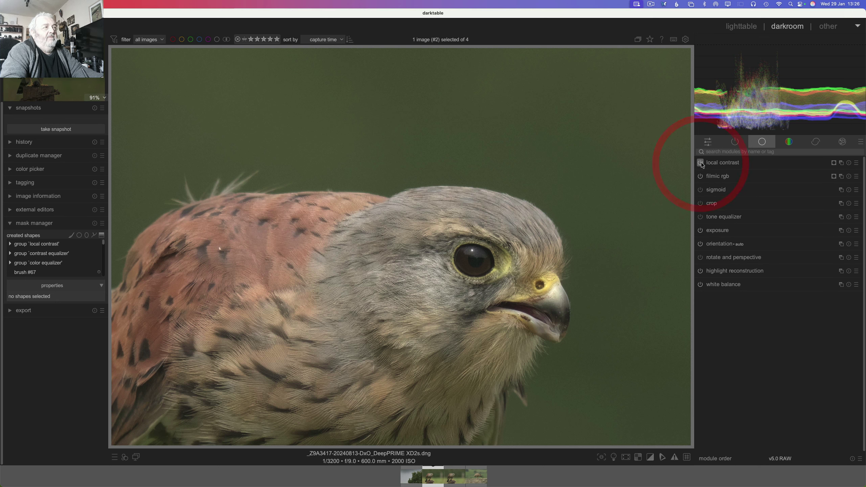
left_click(702, 163)
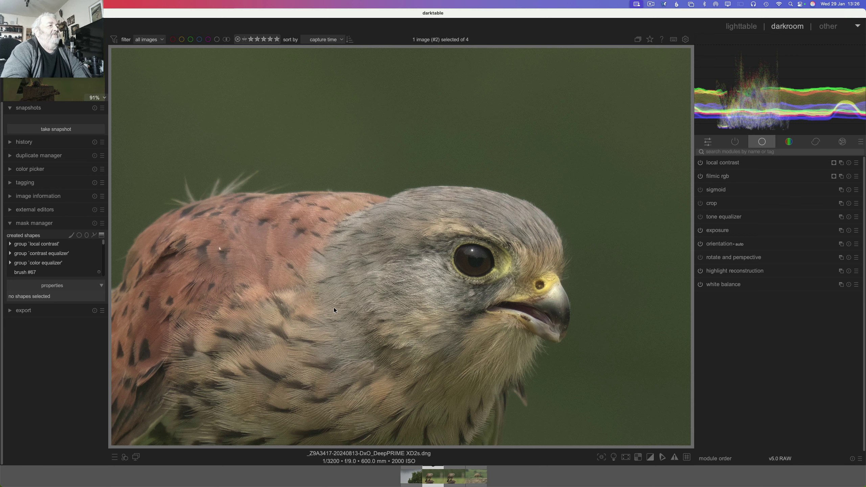
Step: Fit the whole kestrel image in view and add a new instance of the exposure module
scroll(326, 309, "down", 3)
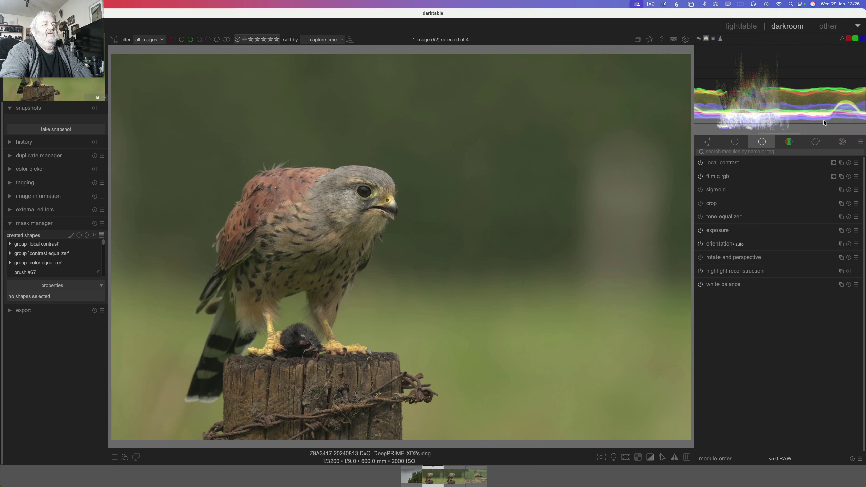
left_click(723, 233)
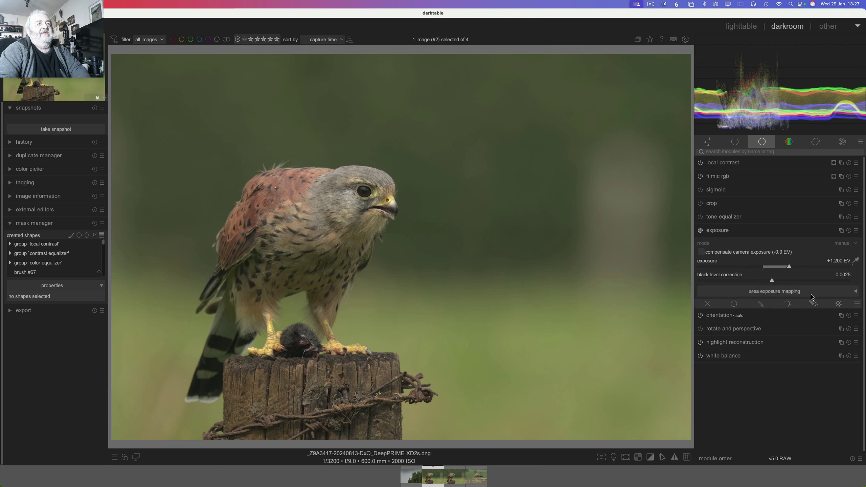
left_click(842, 231)
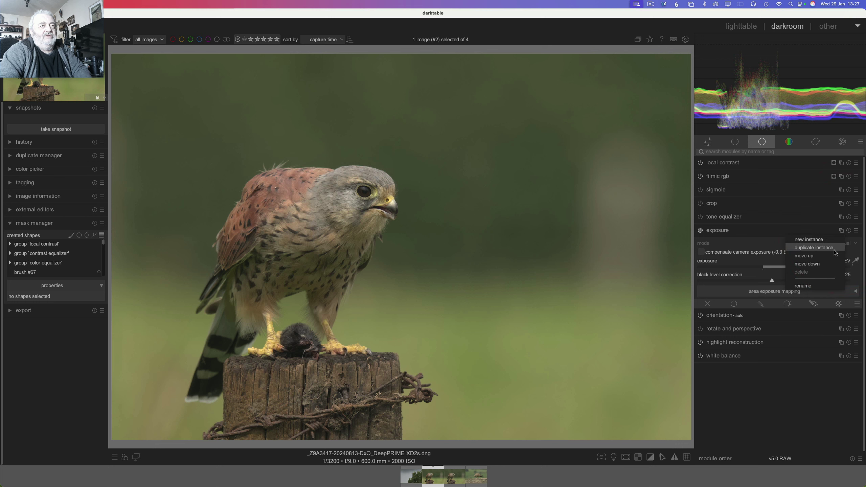
left_click(814, 242)
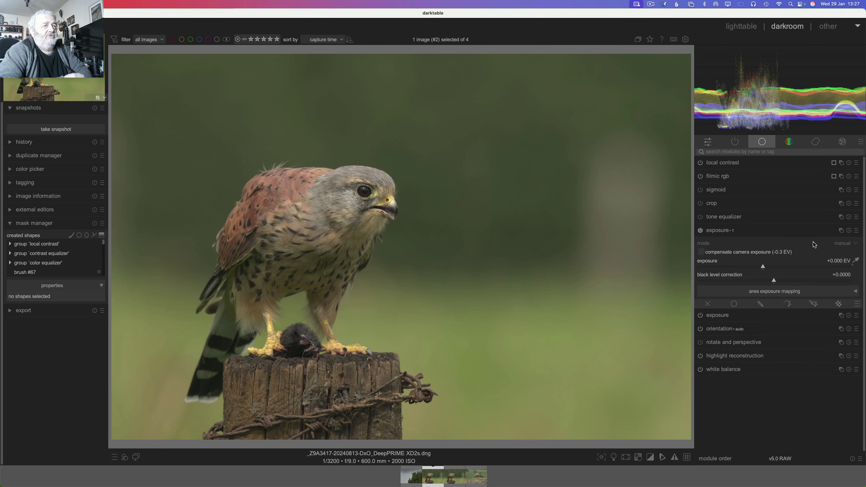
Step: Mask the new exposure instance with an ellipse over the kestrel's upper body, about 24% size and 58% feather, and invert the drawn mask
left_click(813, 304)
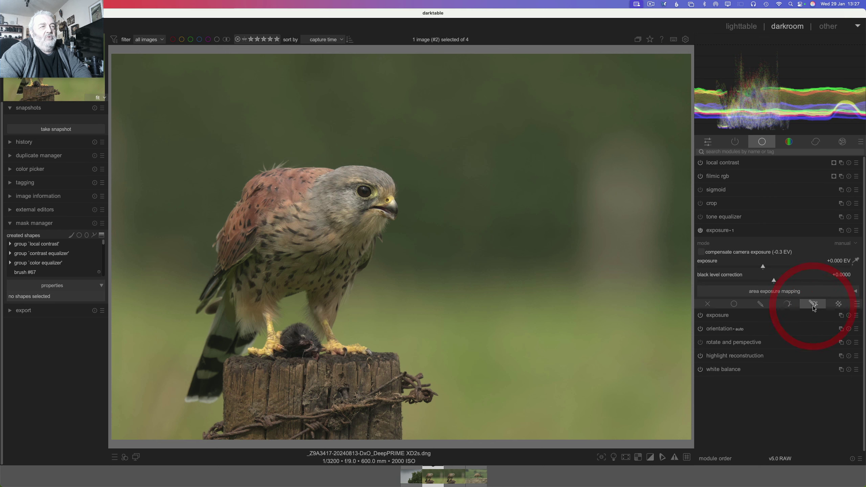
left_click(821, 299)
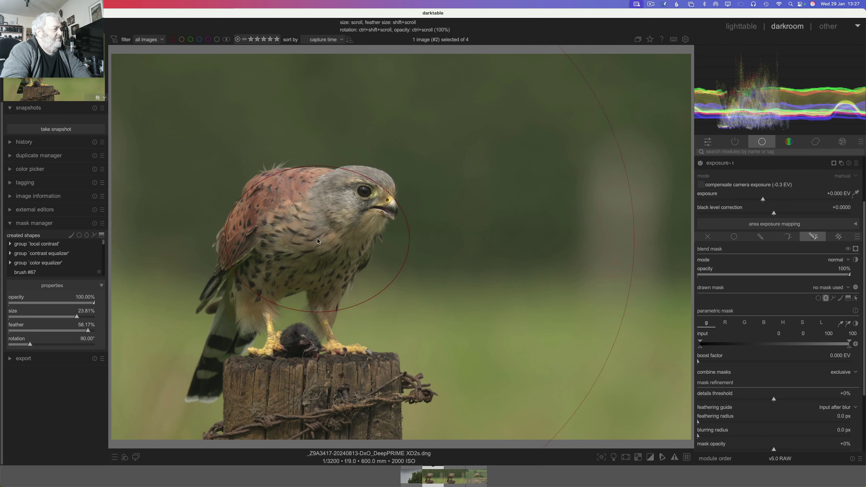
left_click(328, 225)
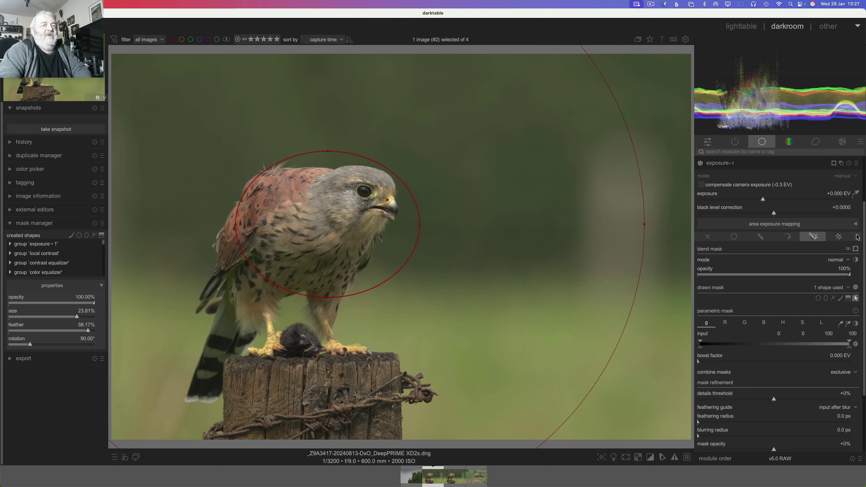
left_click(856, 248)
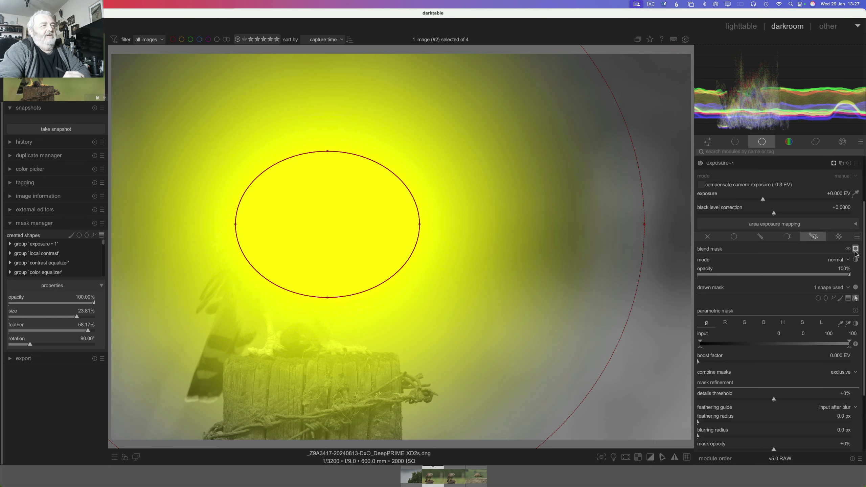
left_click(856, 288)
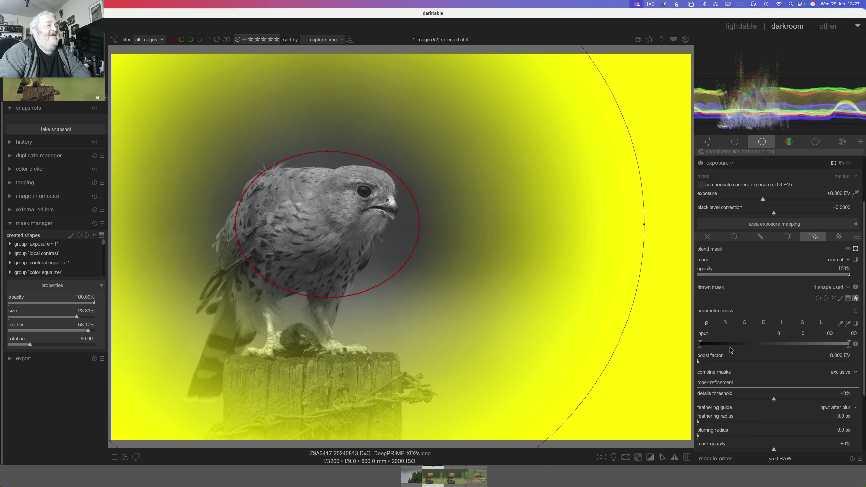
left_click(856, 249)
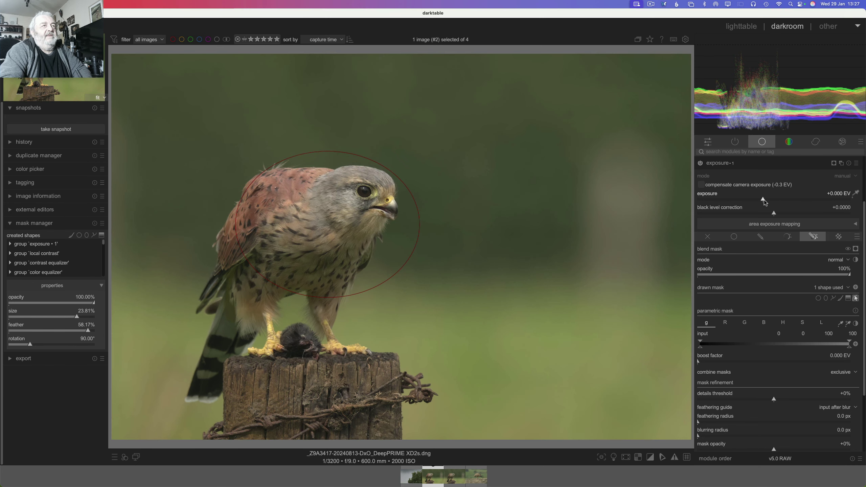
Step: Darken the surroundings with exposure -1.285 EV and black level correction -0.0219, and collapse the new exposure instance
left_click_drag(765, 199, 735, 200)
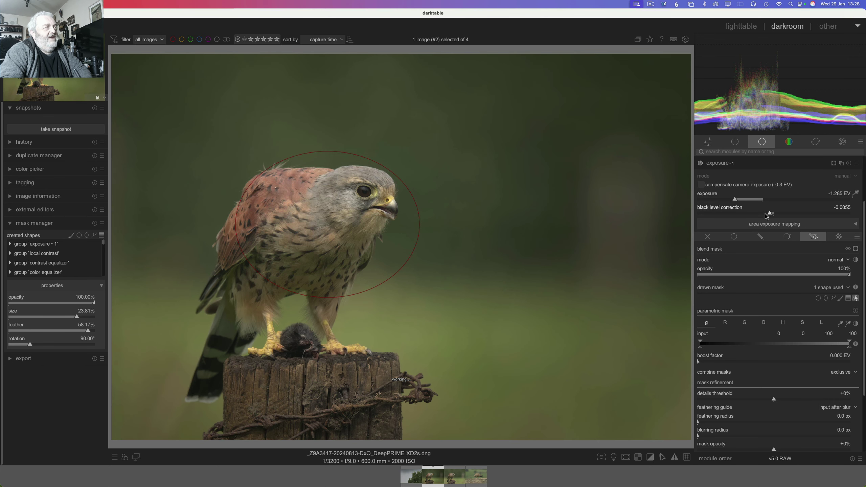
left_click_drag(772, 211, 757, 213)
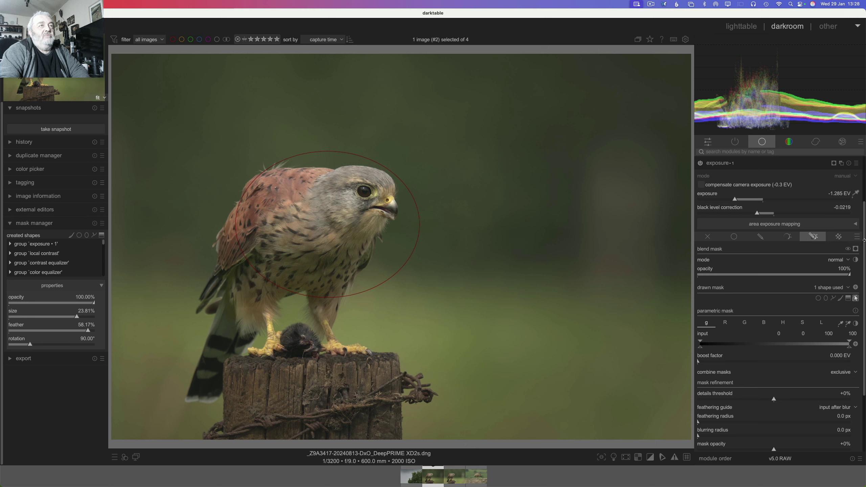
left_click(728, 163)
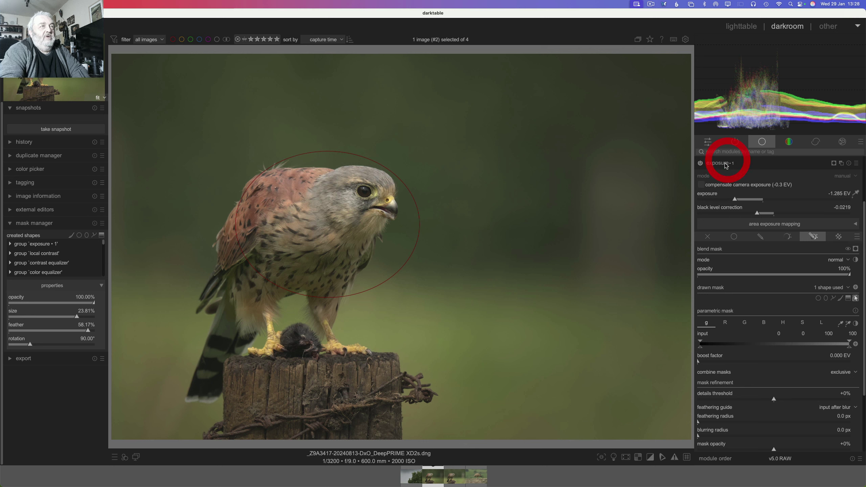